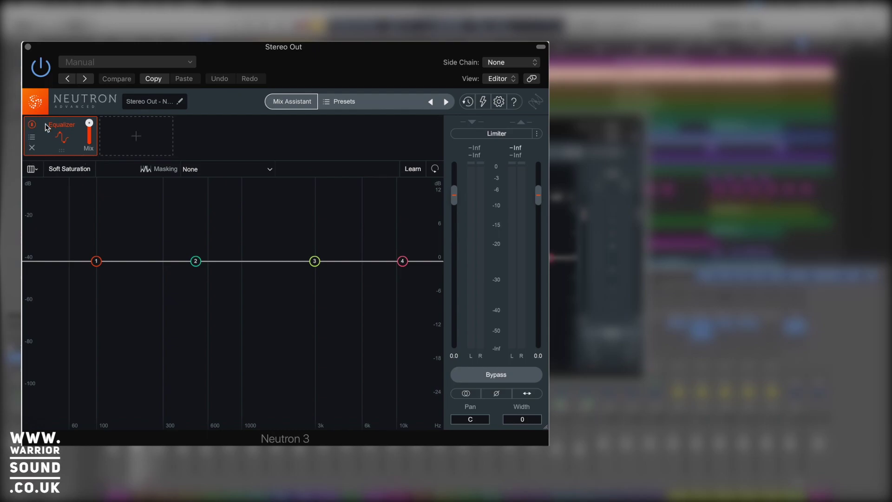
- Remove the Equalizer module from Neutron 3 on the Stereo Out, leaving no modules
left_click(31, 148)
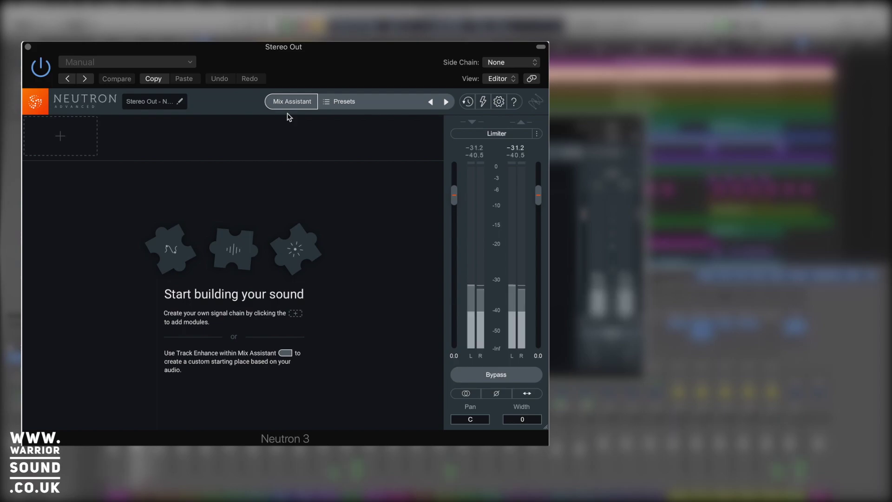
- Run Mix Assistant's Track Enhance with Balanced, Medium settings and accept the suggested five-module chain
left_click(288, 100)
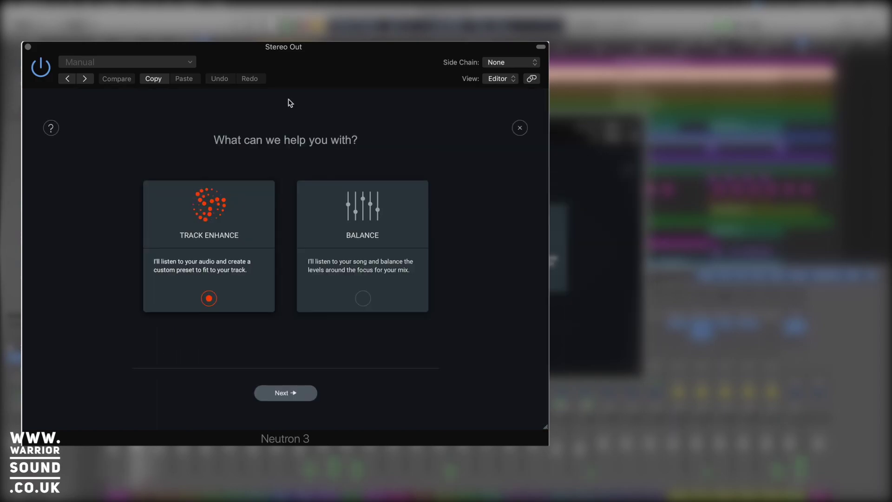
left_click(277, 393)
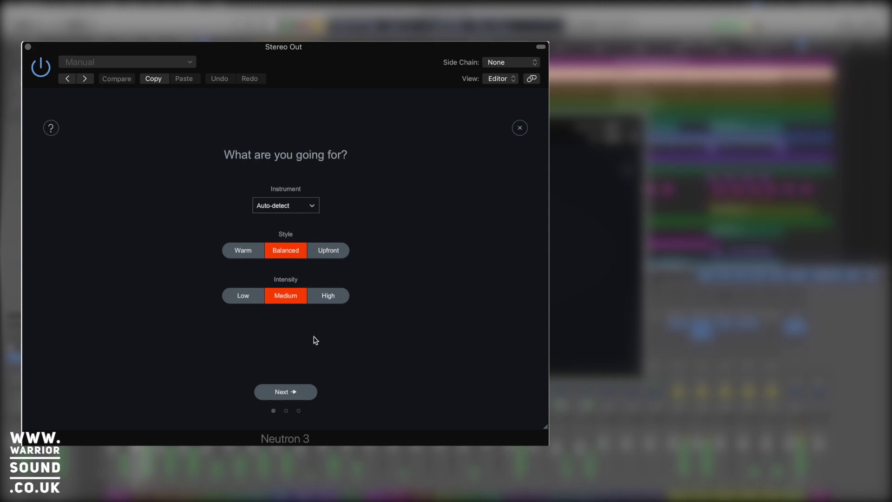
left_click(283, 398)
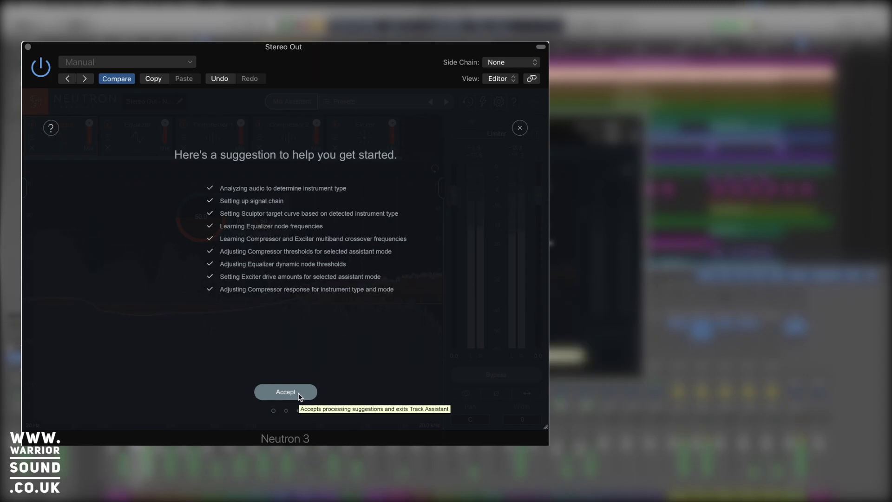
left_click(299, 395)
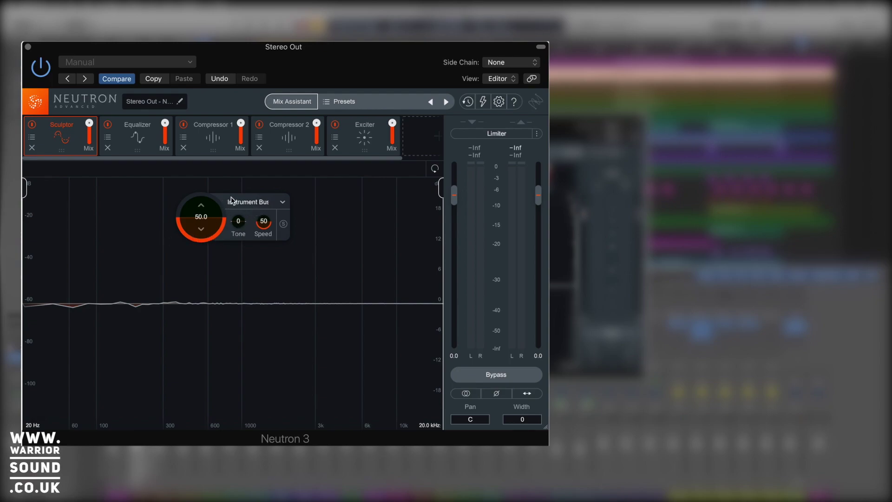
- Browse the Sculptor's All-purpose targets, keep Instrument Bus, then show the Equalizer's suggested curve
left_click(282, 203)
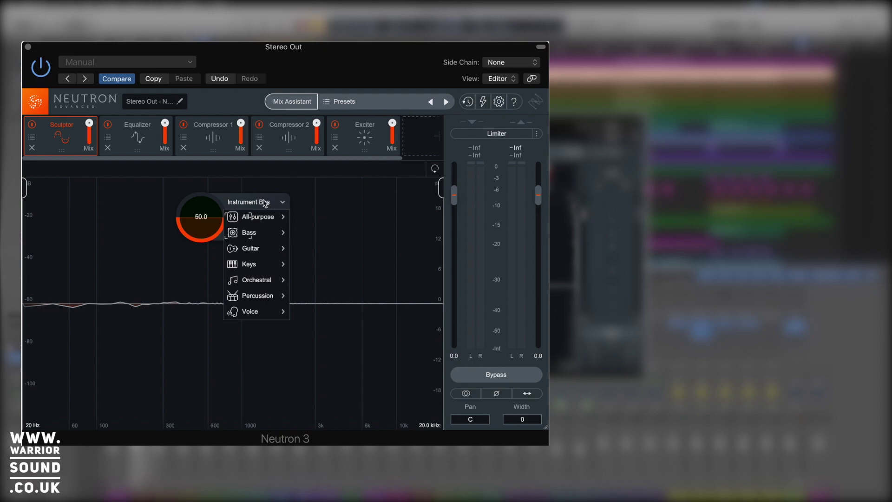
mouse_move(263, 215)
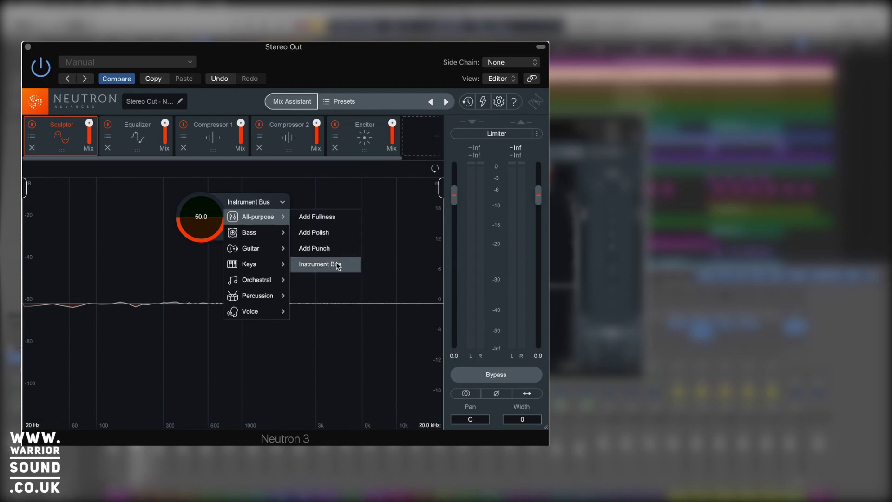
left_click(261, 202)
left_click(130, 130)
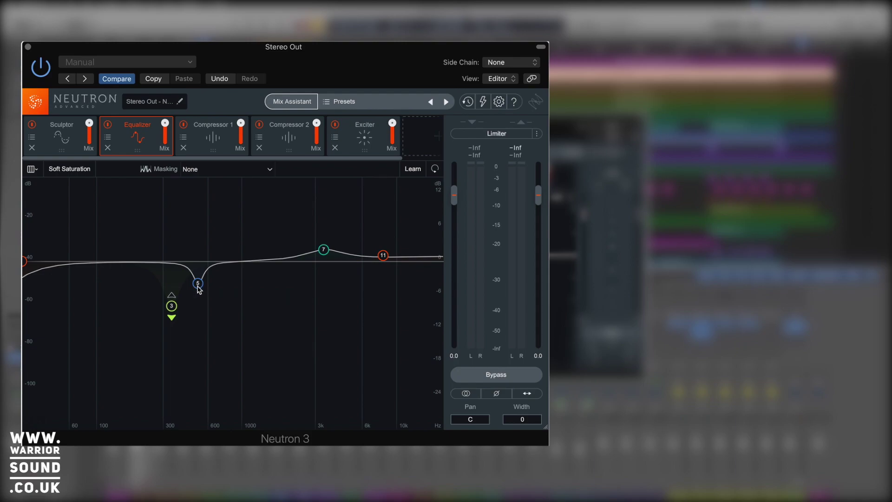
- During playback, sweep EQ node 5 as a boost, settle it at -5 dB, 527 Hz, then open Compressor 1
key("space")
left_click_drag(199, 287, 201, 197)
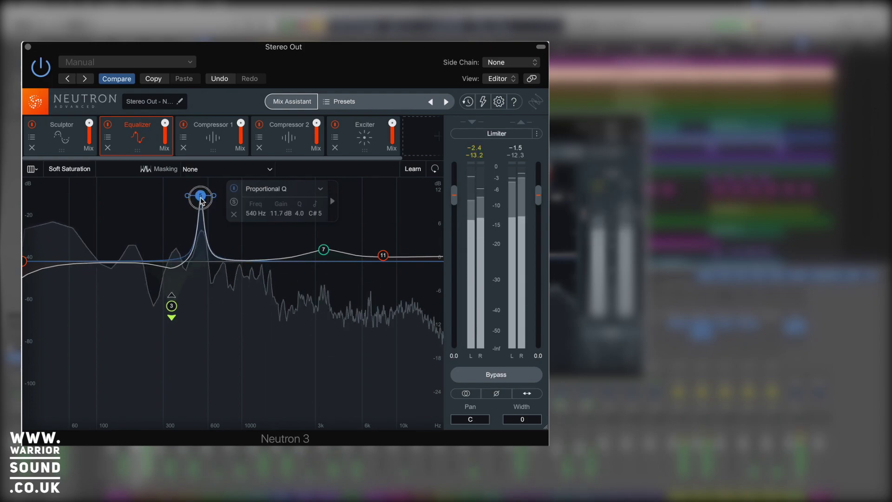
scroll(201, 199, "up", 1)
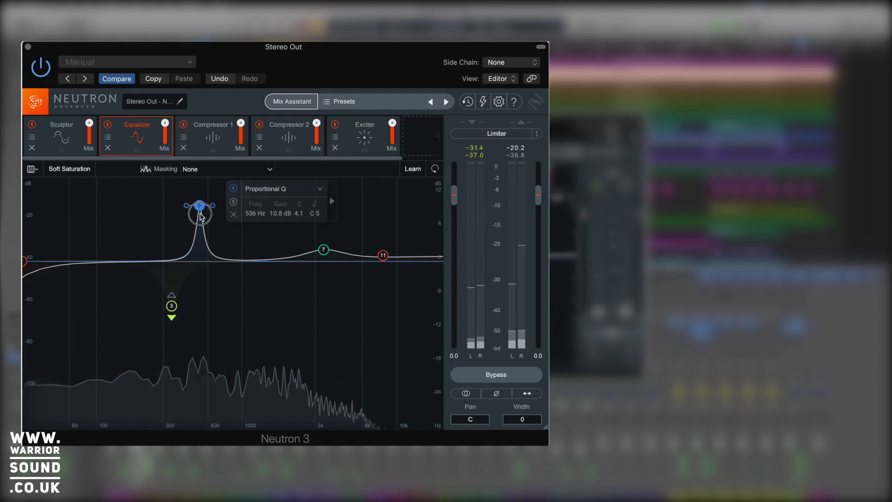
left_click_drag(201, 198, 201, 294)
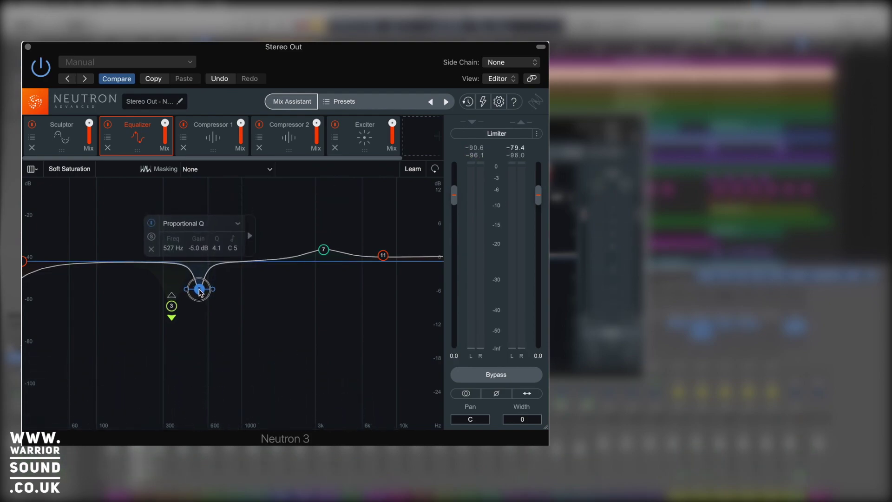
left_click(213, 125)
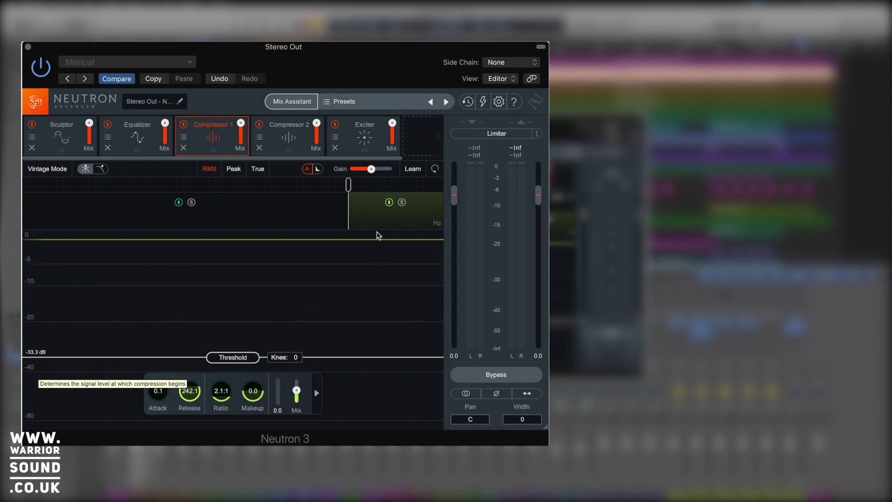
left_click(266, 214)
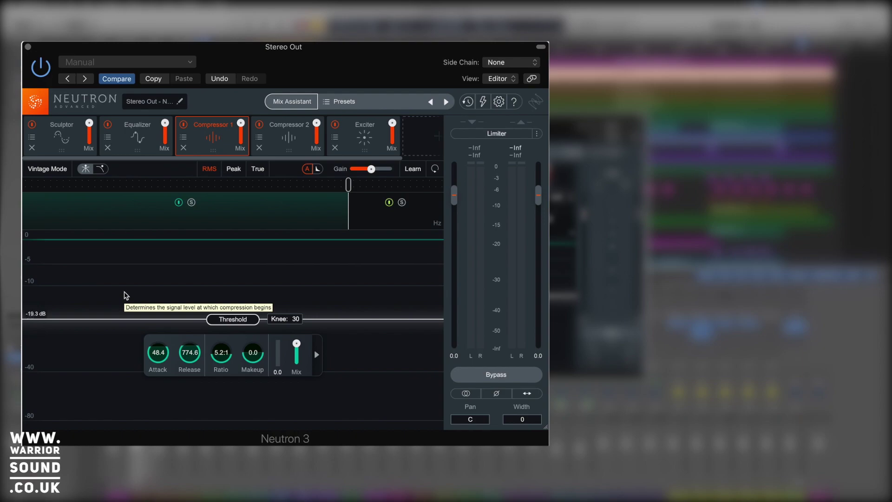
key("space")
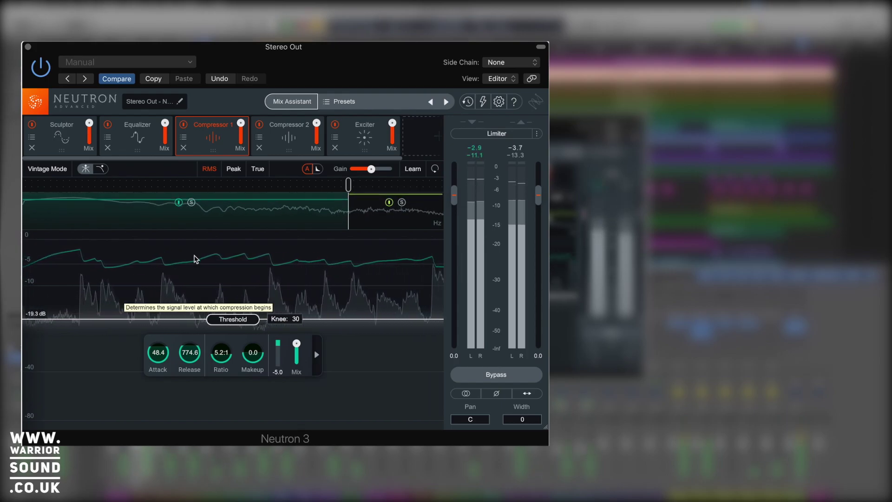
key("space")
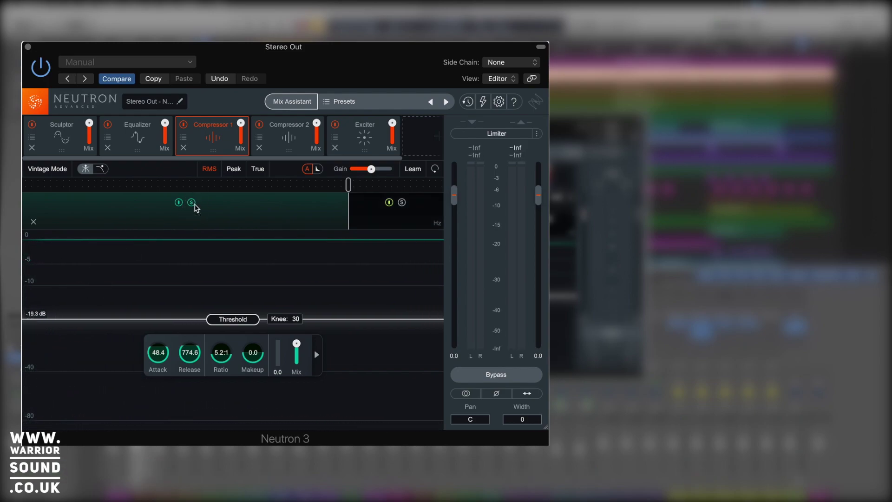
key("space")
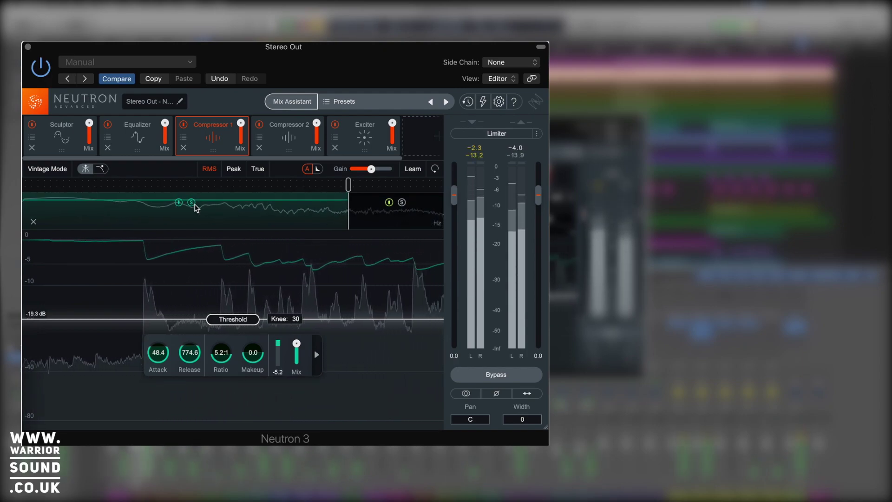
left_click(192, 203)
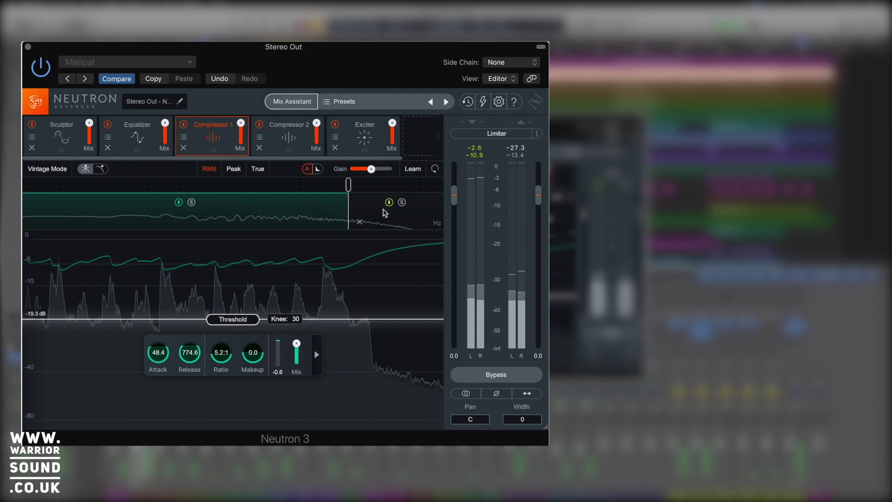
left_click(401, 202)
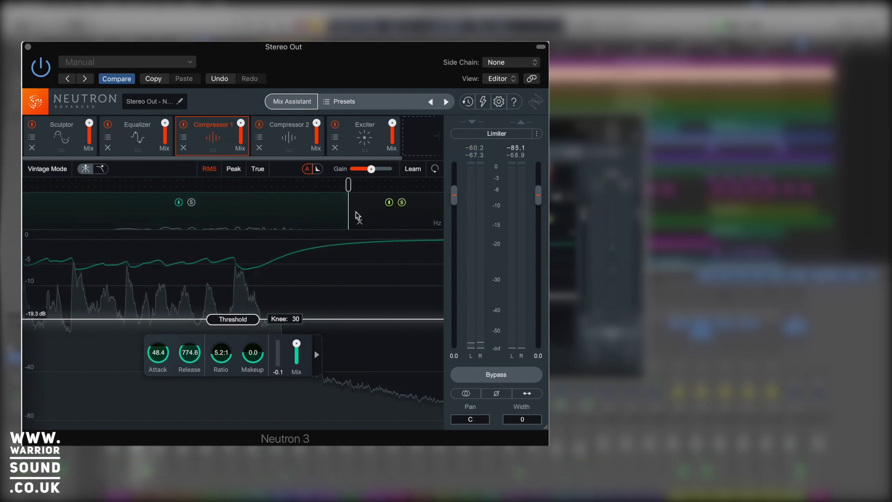
left_click(401, 223)
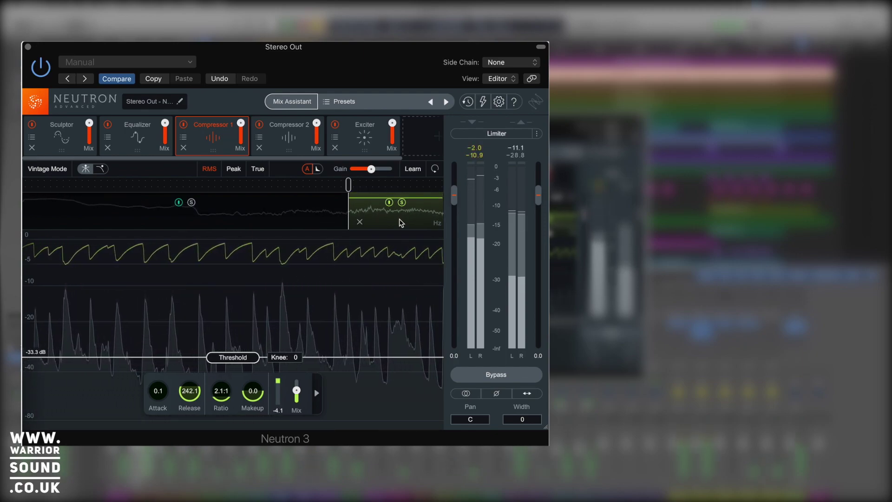
key("space")
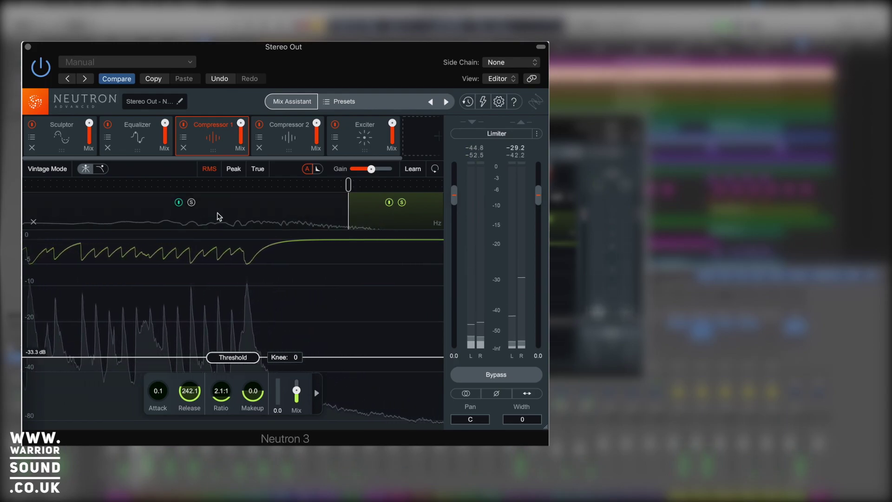
left_click(403, 203)
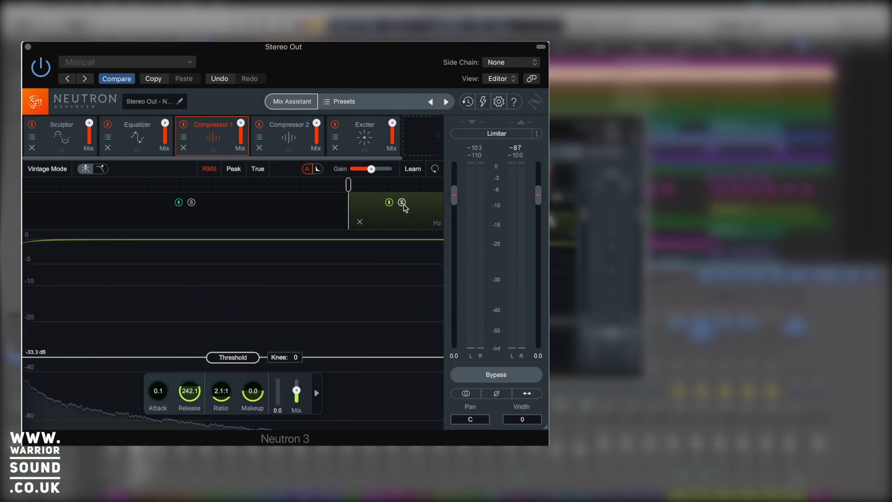
key("space")
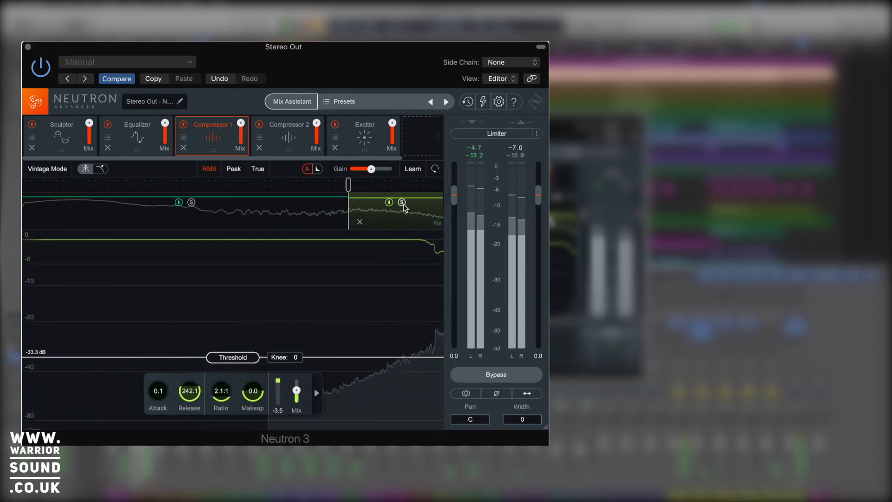
left_click(402, 203)
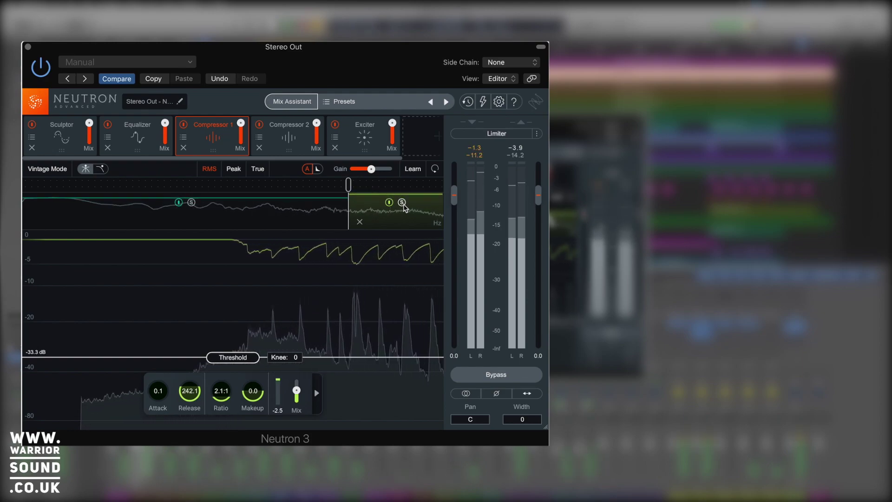
- Audition Compressor 2 against Compressor 1, ending on Compressor 2's single band (-19.8 dB threshold, 1.5:1 ratio)
left_click(293, 130)
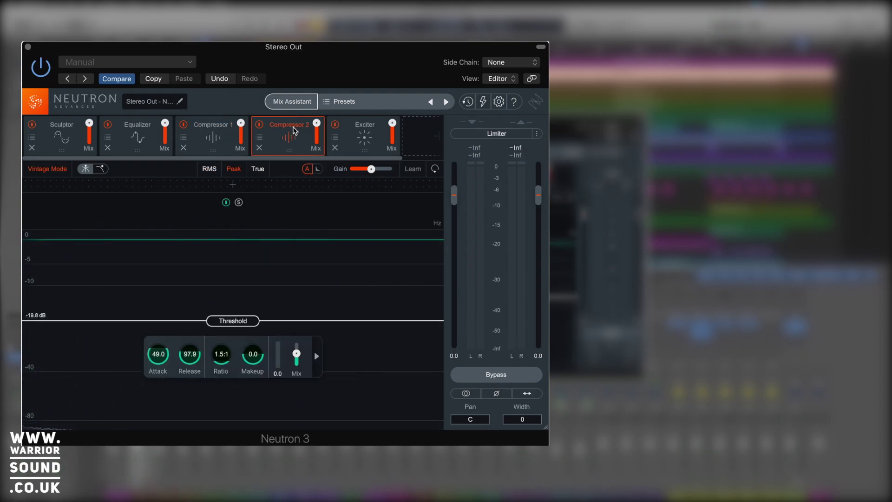
key("space")
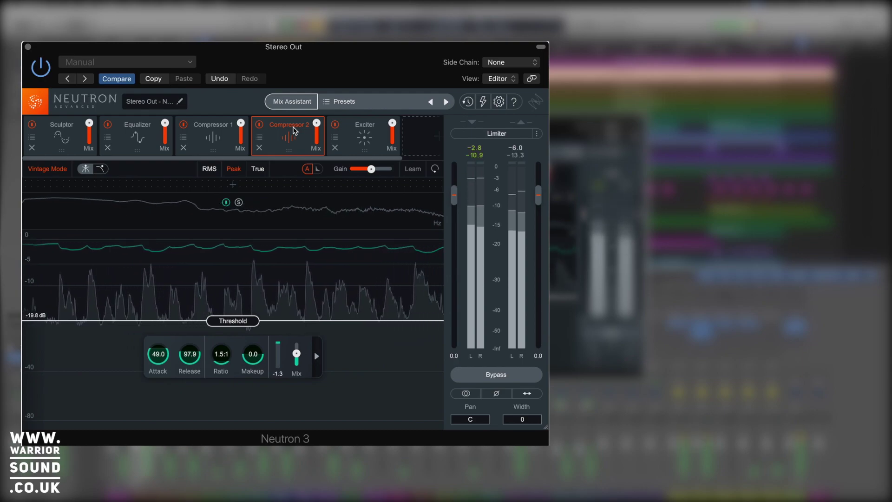
key("space")
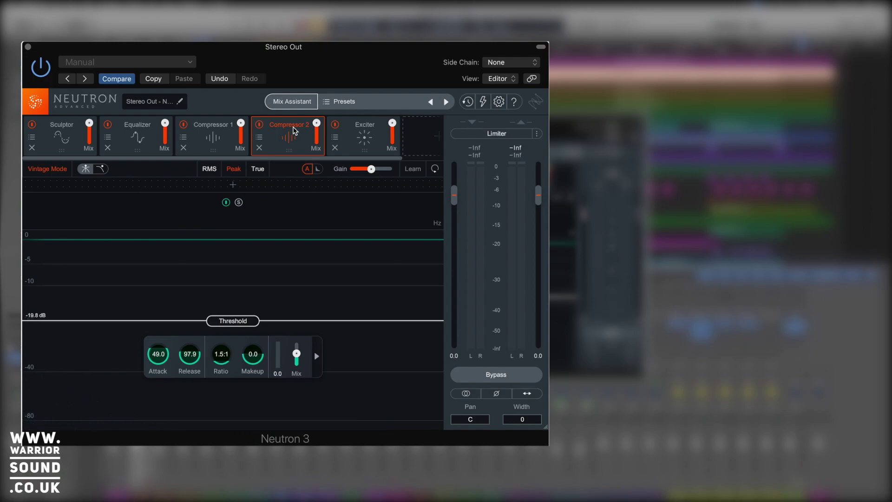
left_click(205, 131)
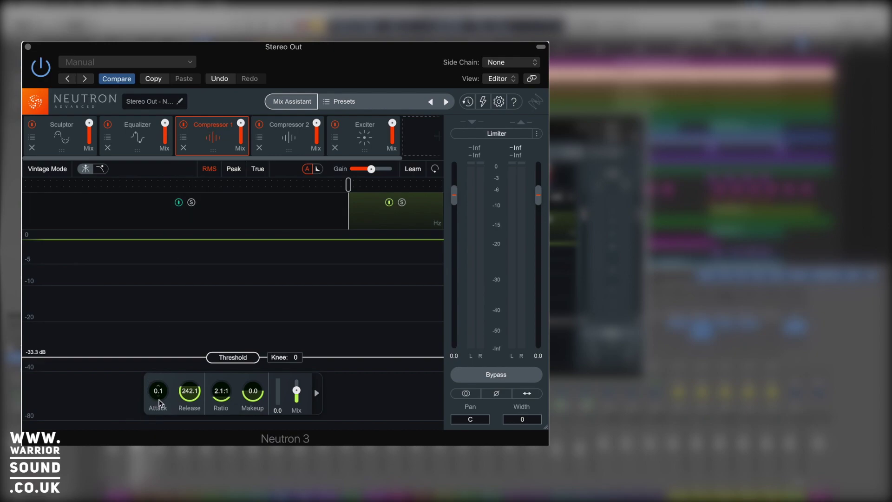
left_click(283, 125)
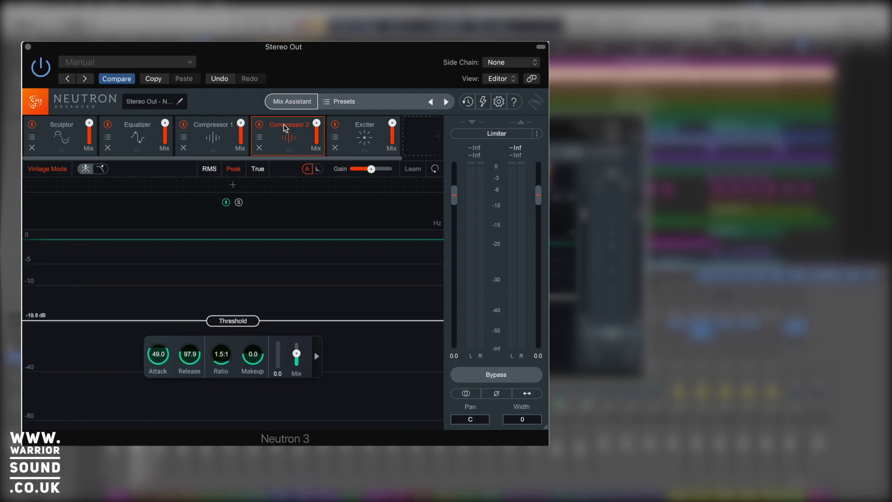
- In the Exciter, split off a third, higher band and shift its saturation blend slightly away from Tape
left_click(355, 126)
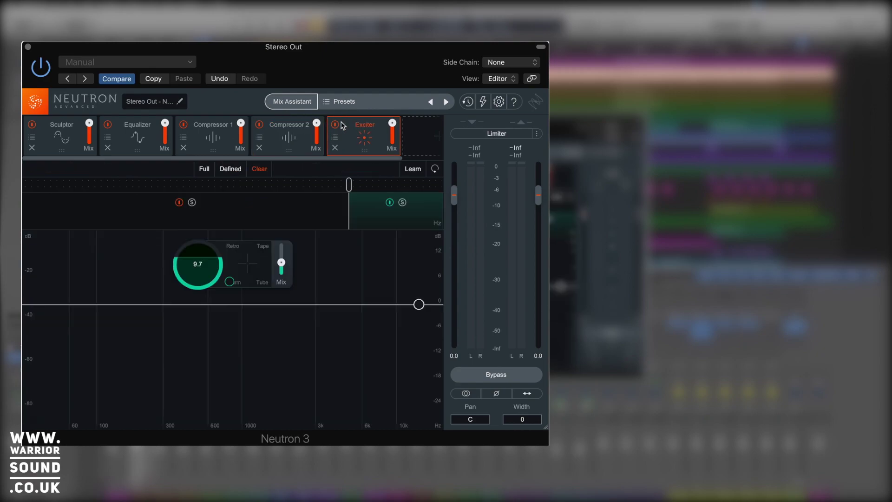
left_click(222, 137)
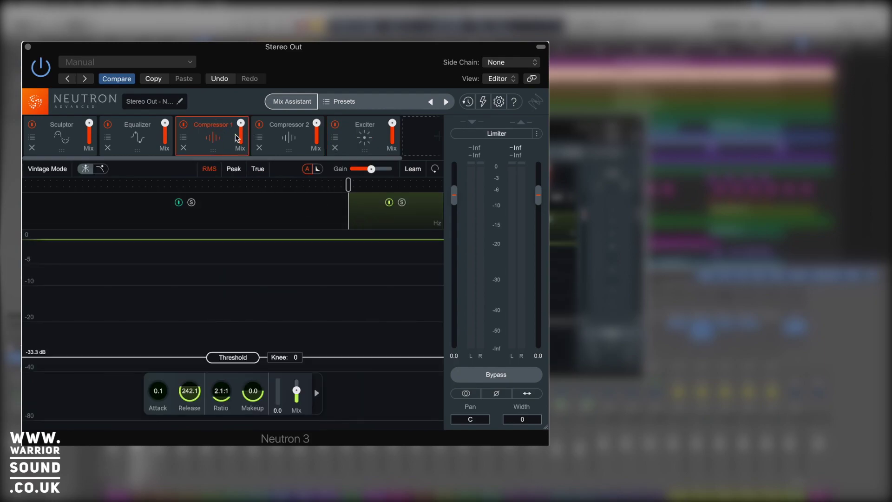
left_click(371, 133)
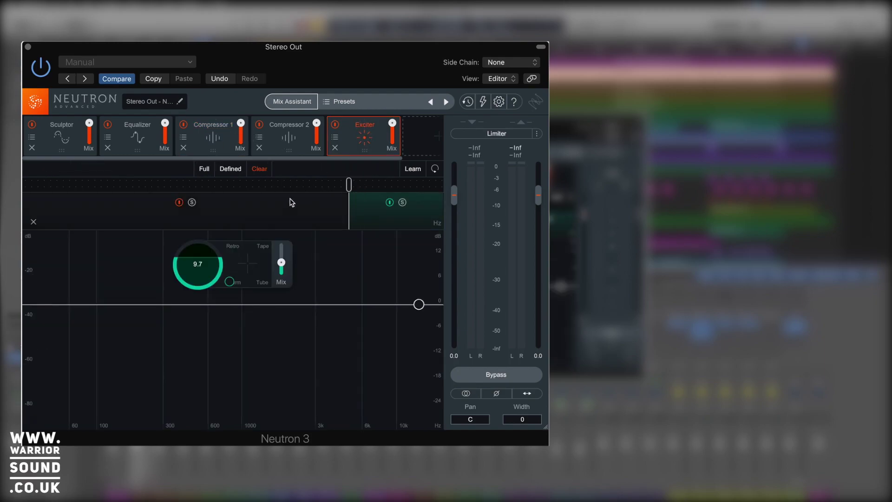
left_click(200, 208)
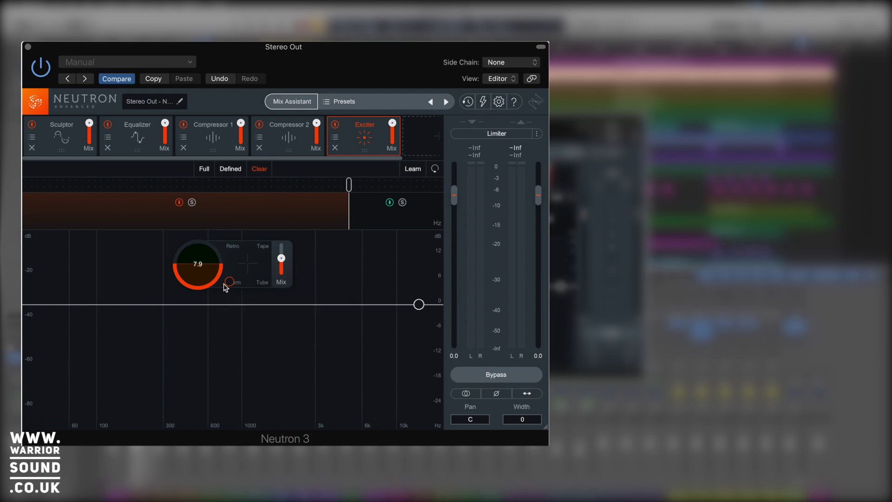
left_click(374, 185)
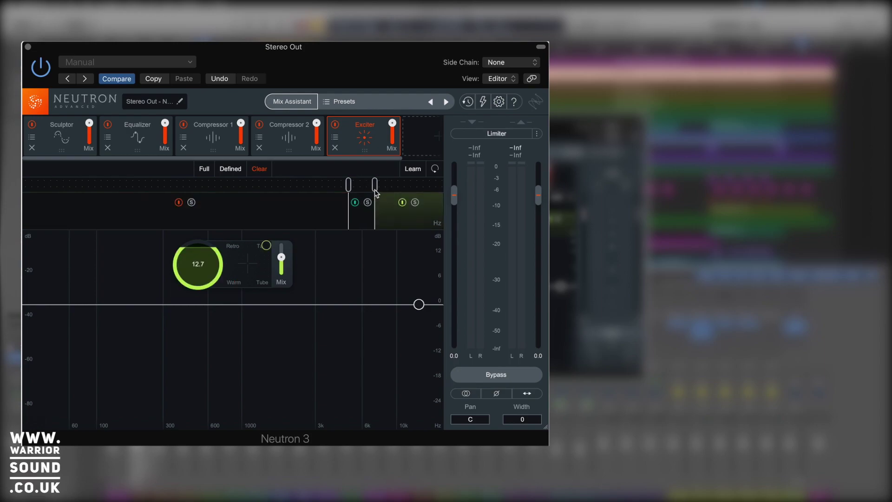
left_click(280, 258)
mouse_move(266, 245)
left_mouse_down()
mouse_move(258, 261)
mouse_move(266, 245)
left_mouse_up()
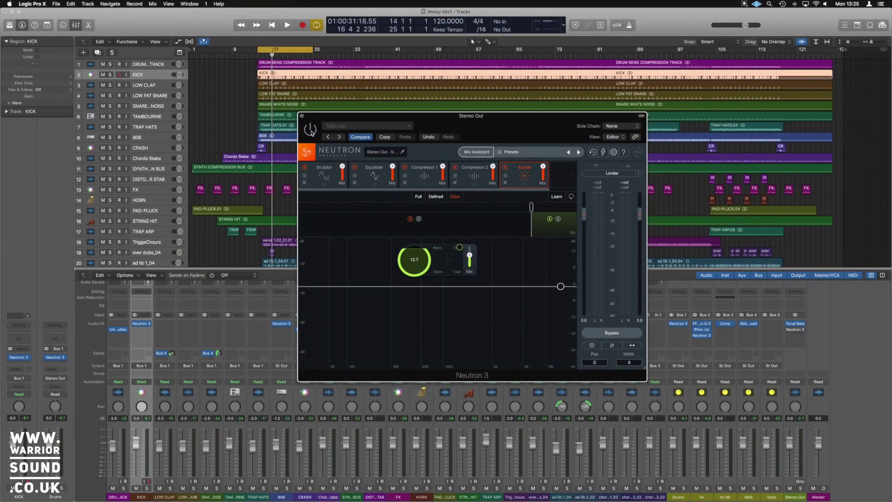
- Play the mix through the new Exciter settings, stop, then show the Equalizer's 527 Hz cut
key("space")
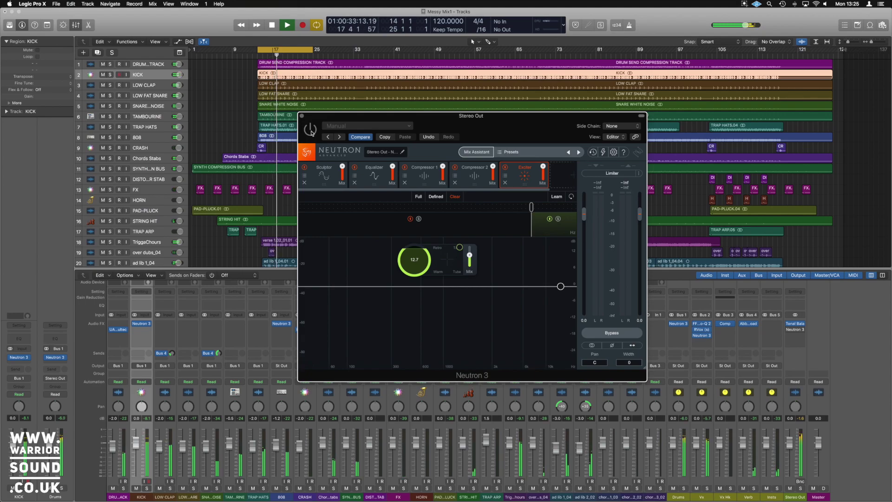
left_click(311, 131)
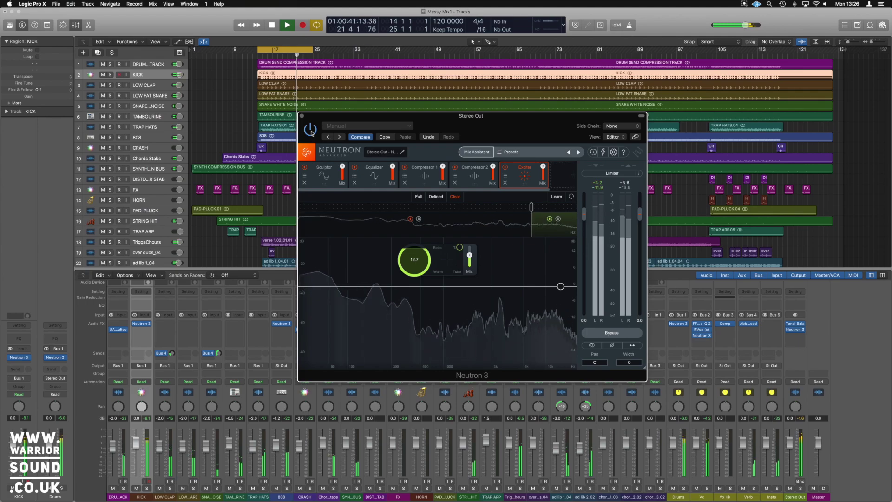
key("space")
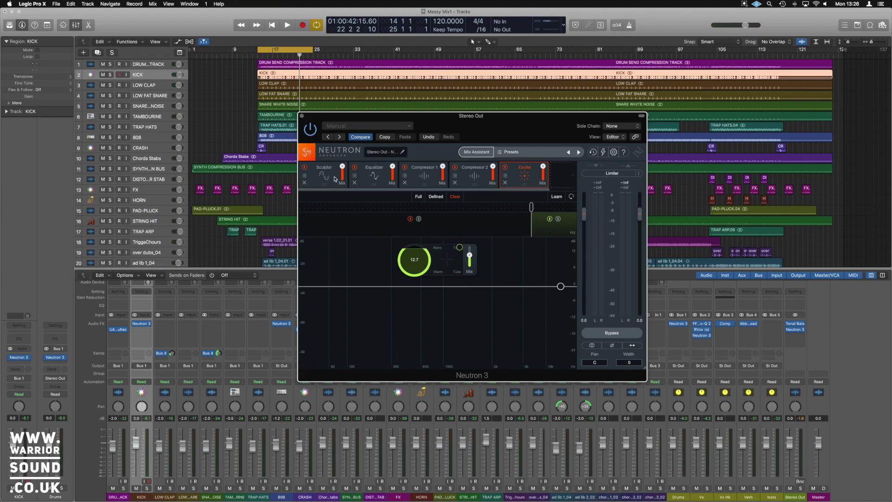
left_click(374, 173)
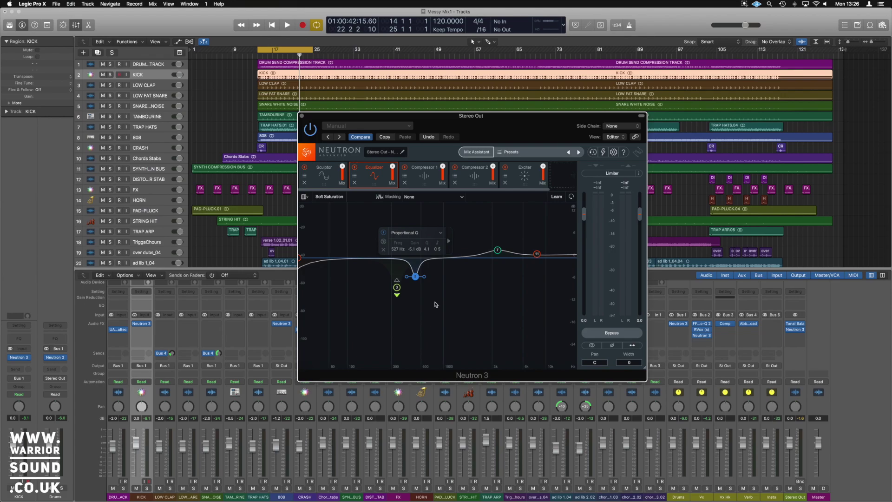
- Switch from the Exciter back to the Equalizer curve with its -5.1 dB cut at 527 Hz
left_click(523, 169)
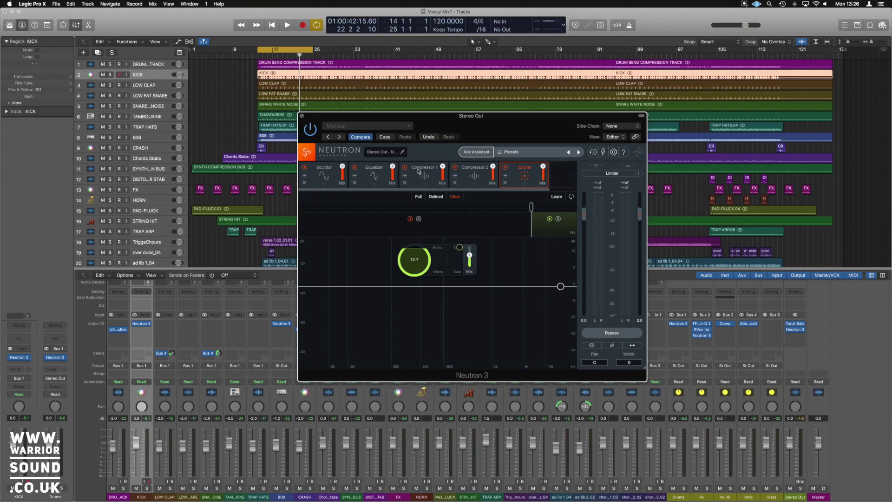
left_click(366, 171)
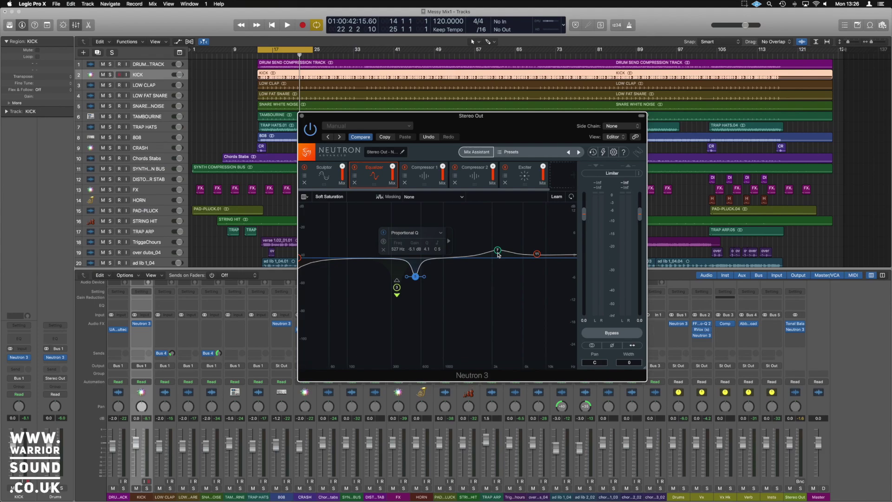
- Remove the three remaining modules one by one and bring up the empty slot's module list
left_click(305, 183)
left_click(304, 183)
left_click(305, 183)
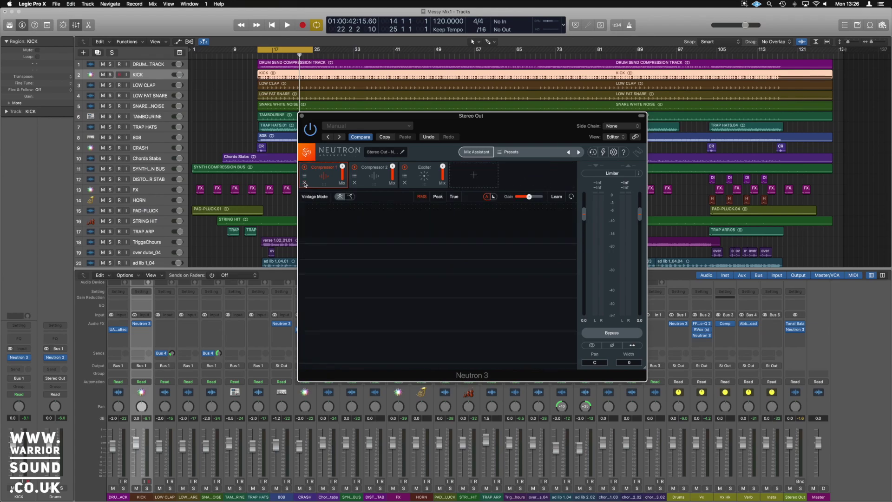
left_click(304, 183)
left_click(304, 183)
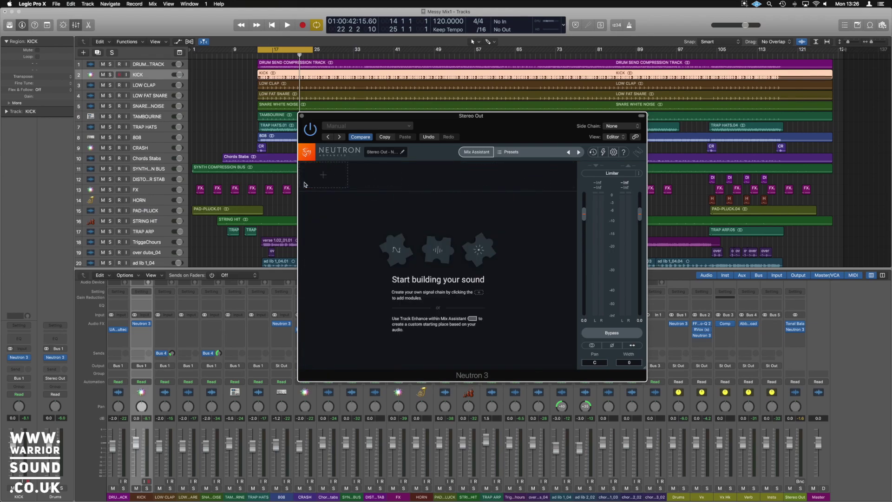
left_click(309, 186)
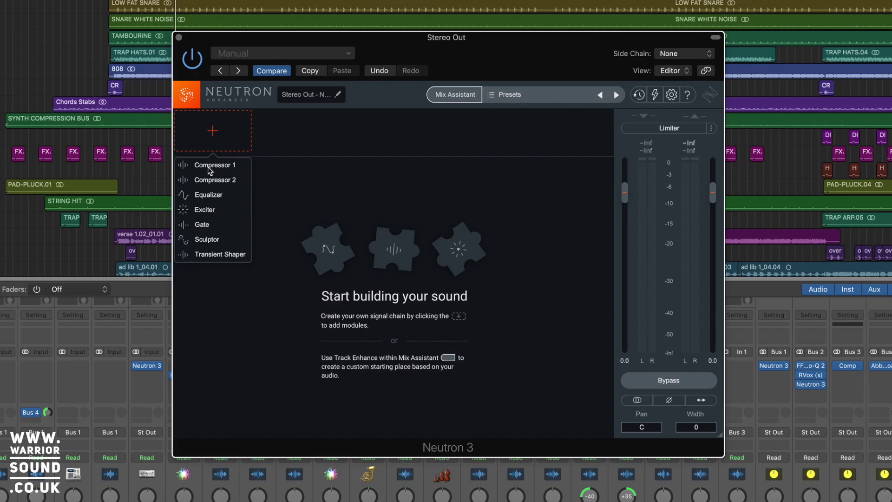
- Add an Equalizer, remove it again, then add a single Exciter at its default 0.0 drive
left_click(215, 198)
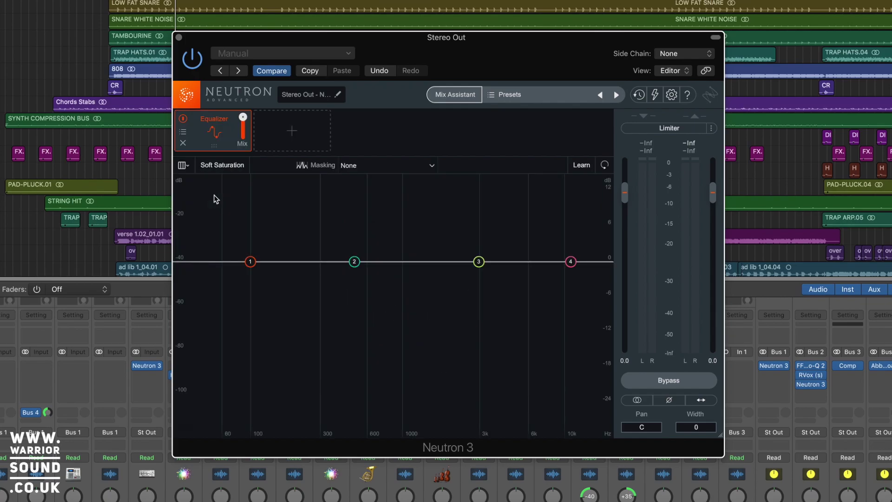
left_click(183, 142)
mouse_move(223, 137)
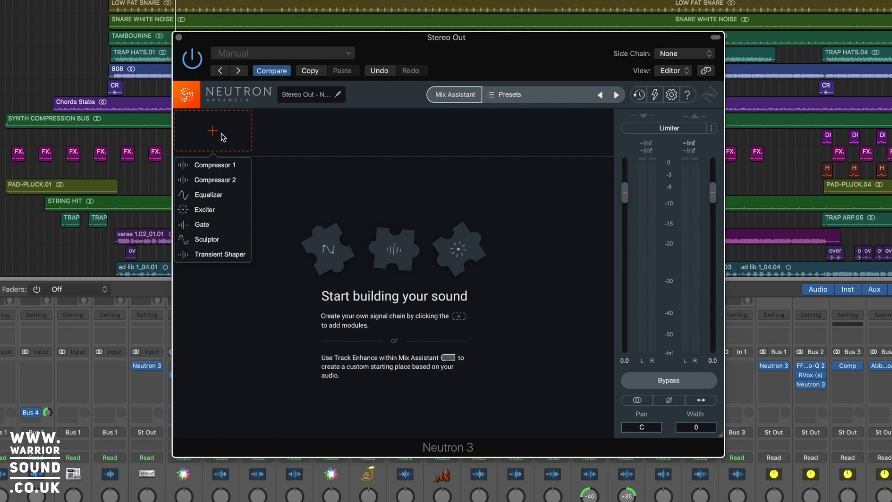
left_click(212, 210)
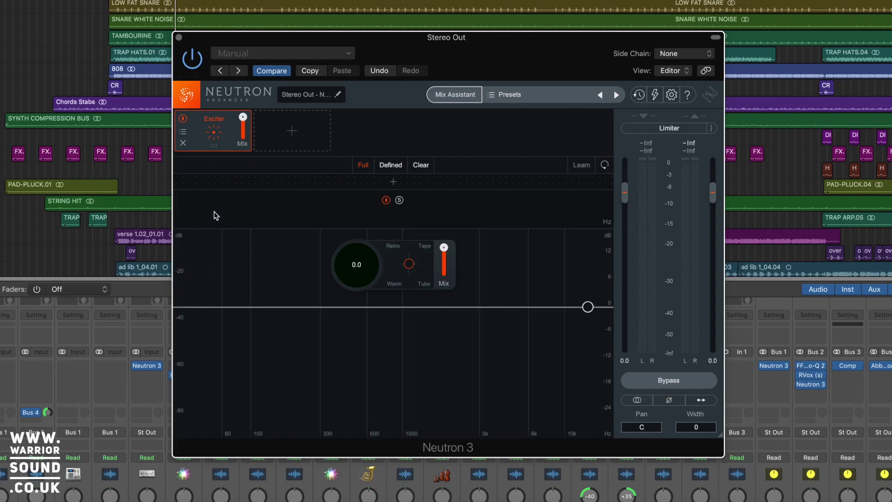
- Split the Exciter at about 300 Hz and higher into three bands, auditioning Tape, Warm and Tube saturation
left_click(320, 182)
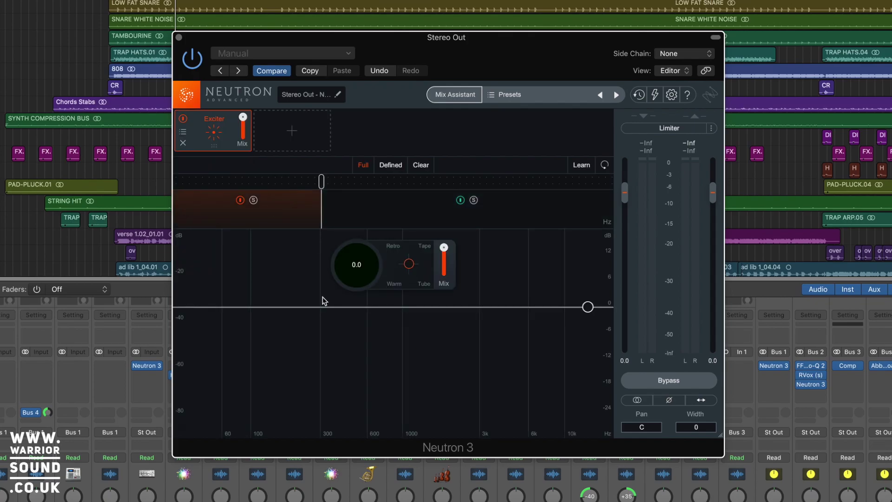
left_click_drag(409, 266, 355, 307)
left_click_drag(389, 283, 415, 264)
mouse_move(412, 261)
left_mouse_down()
mouse_move(397, 255)
mouse_move(412, 271)
left_mouse_up()
left_click(490, 204)
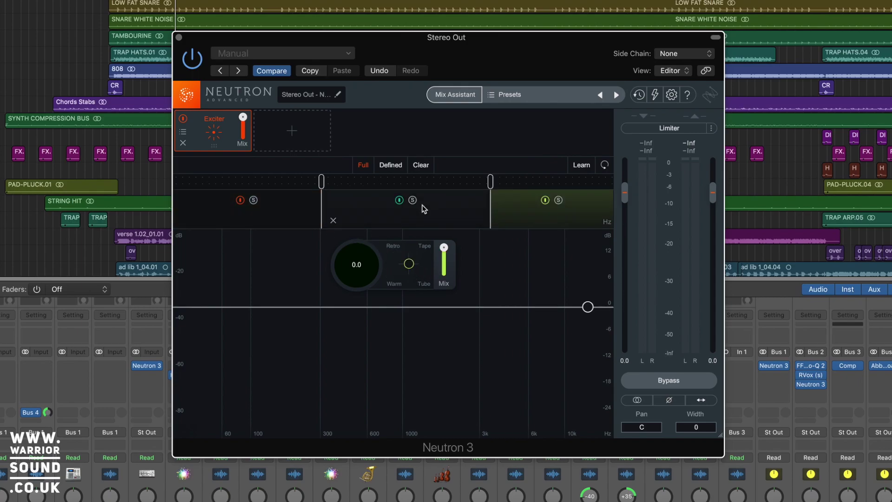
left_click_drag(490, 210, 489, 209)
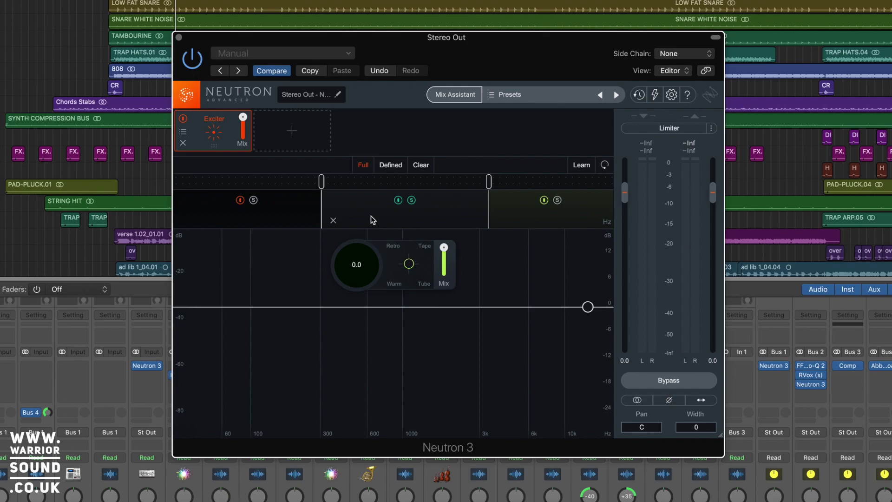
- Replace the Exciter with a Gate split into two bands at 875 Hz, showing its sidechain options
left_click(182, 143)
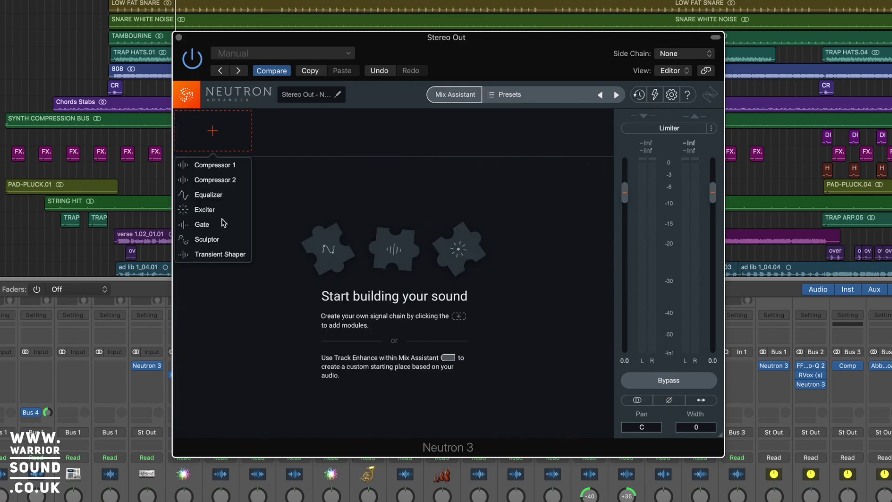
left_click(207, 228)
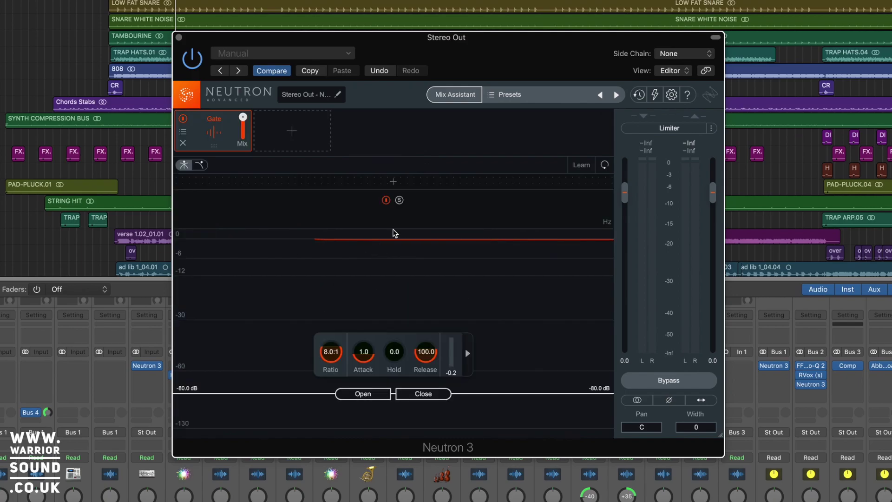
left_click(393, 184)
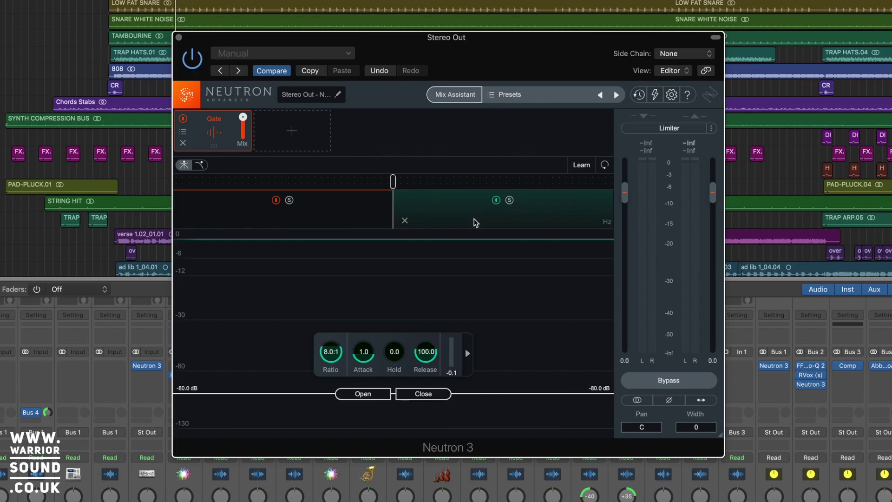
left_click(470, 352)
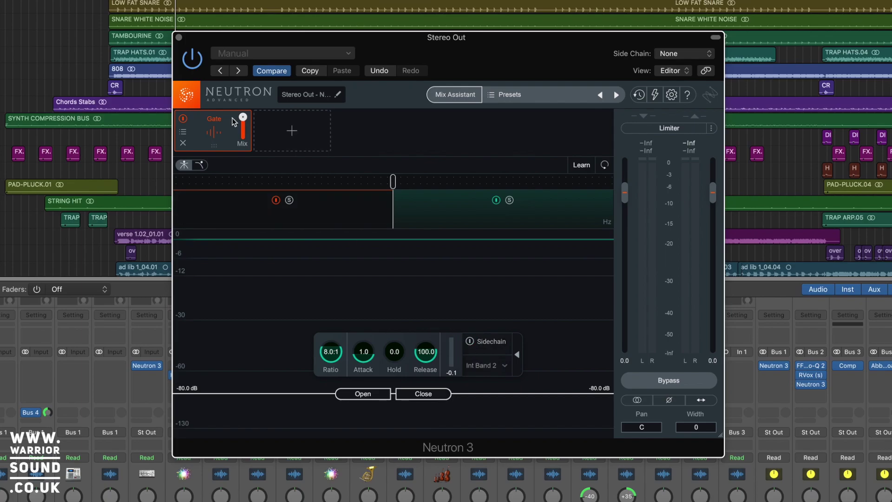
- Remove the Gate and add a Sculptor module in its place
left_click(183, 143)
left_click(213, 131)
left_click(227, 240)
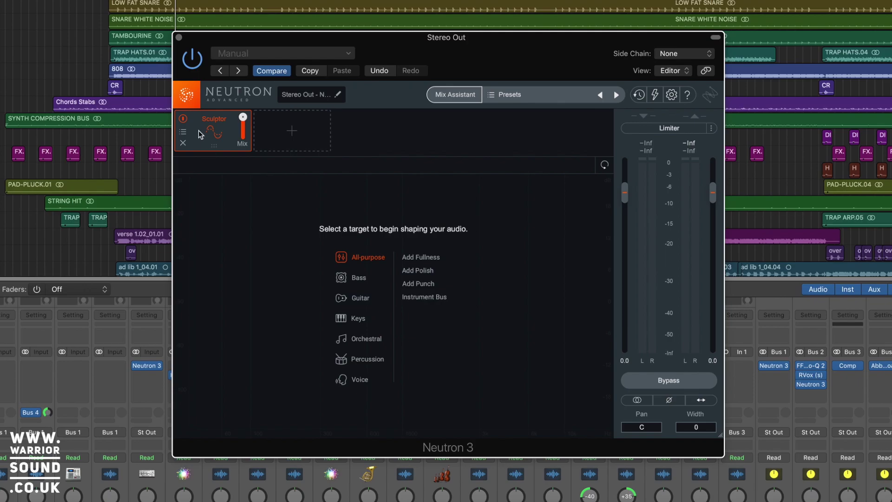
- Remove the Sculptor and add a Transient Shaper, which starts on Balanced with a Sharp envelope
left_click(184, 143)
left_click(241, 256)
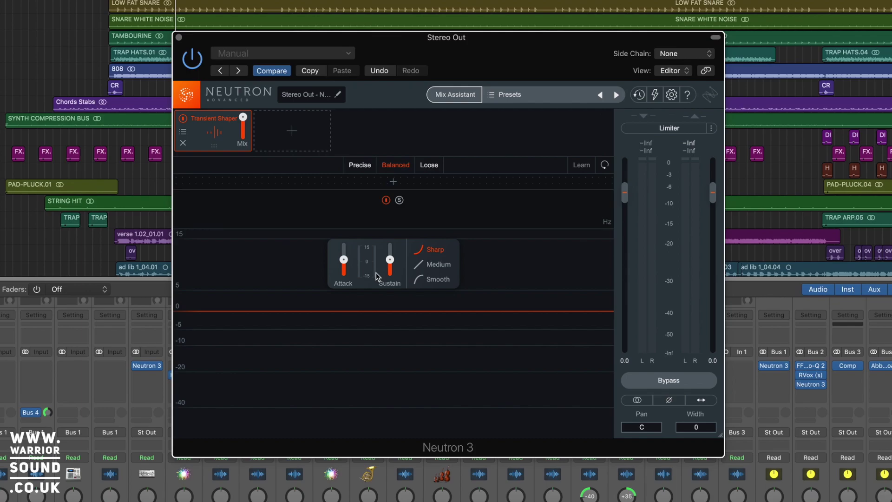
- Remove the Transient Shaper and browse the Preset Manager's Global Presets by instrument category
left_click(182, 144)
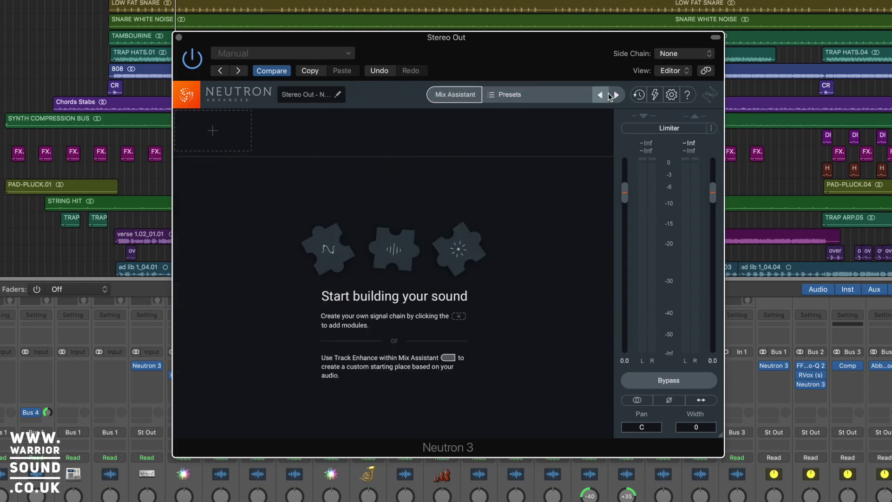
left_click(567, 96)
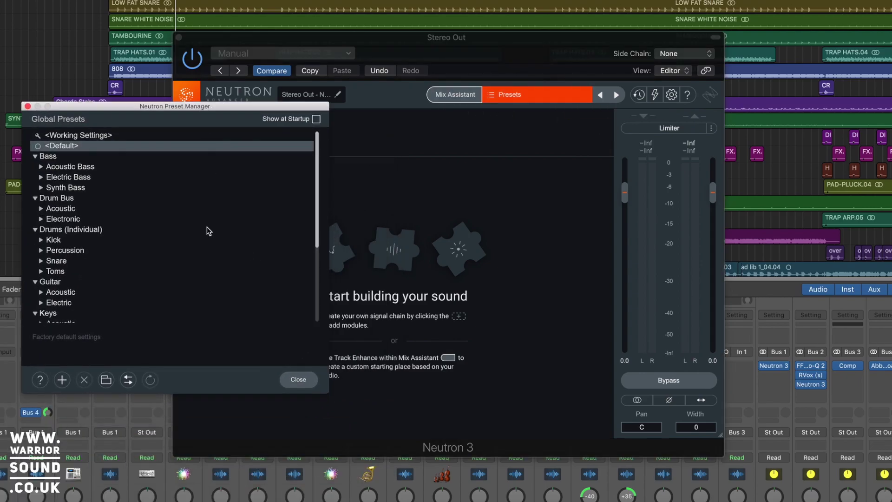
scroll(103, 205, "down", 4)
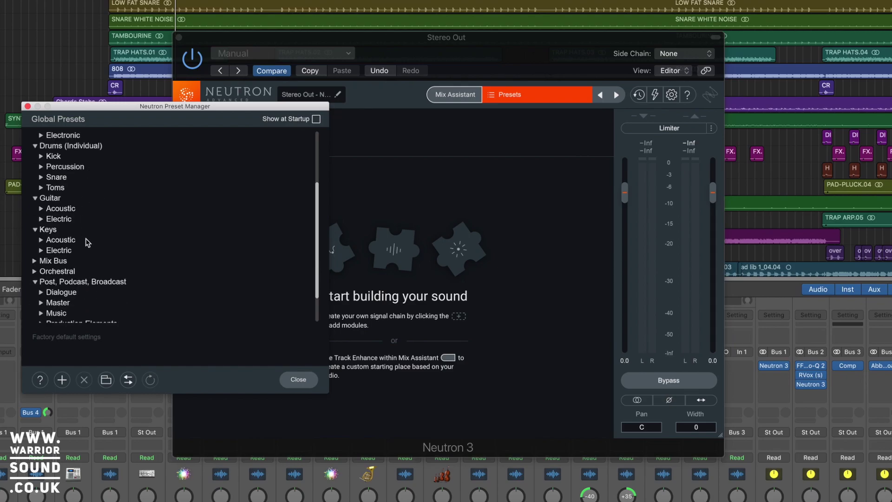
scroll(130, 274, "down", 2)
scroll(131, 269, "up", 6)
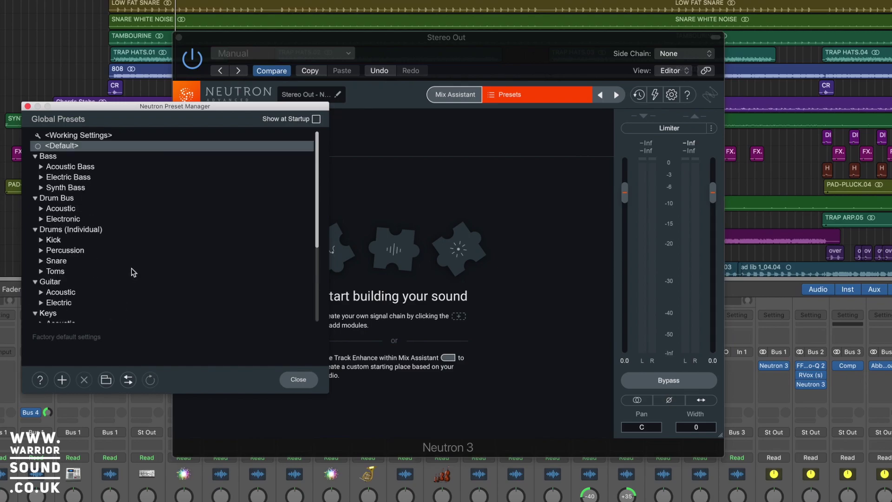
- Close the Preset Manager, check the undo history, and turn on zero-latency mode
left_click(28, 106)
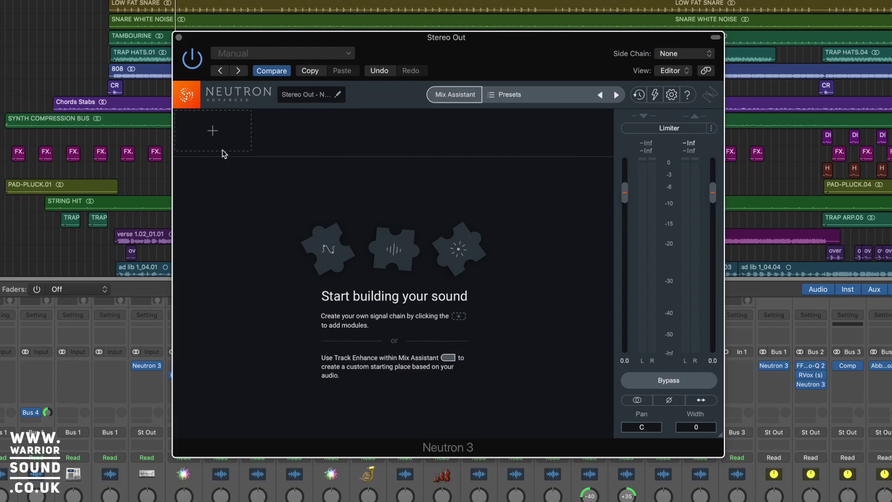
left_click(641, 97)
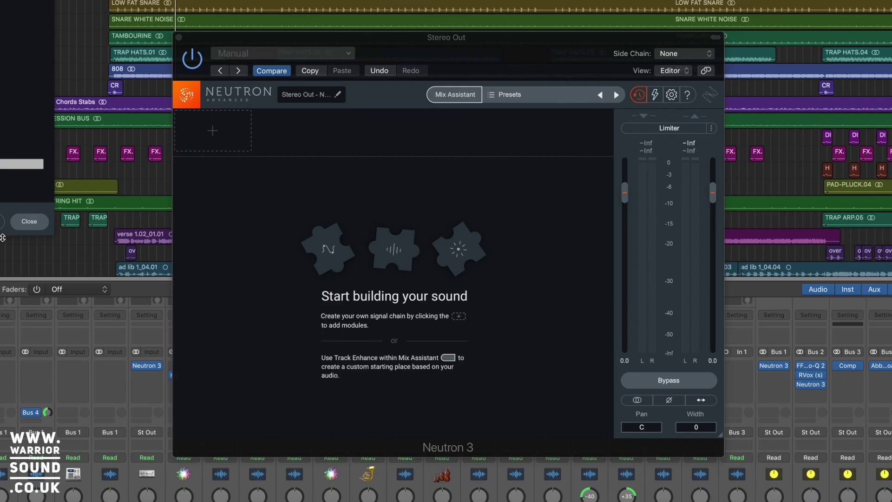
left_click(26, 222)
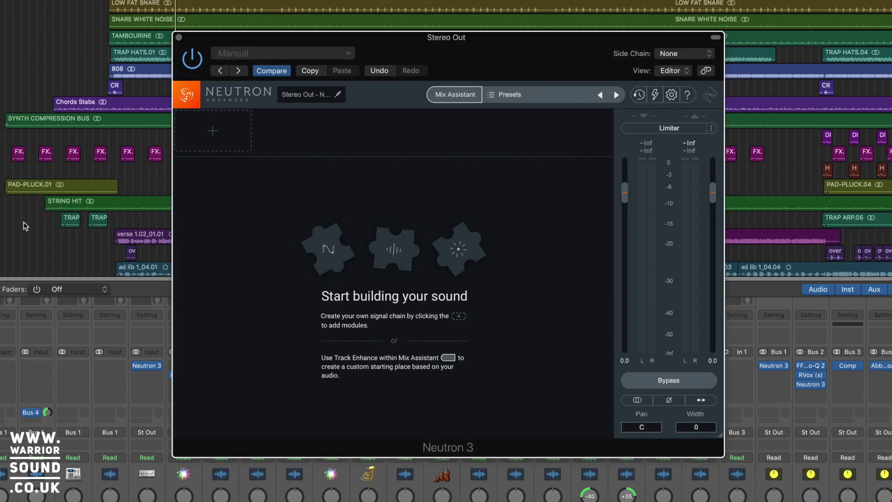
left_click(654, 96)
left_click(672, 95)
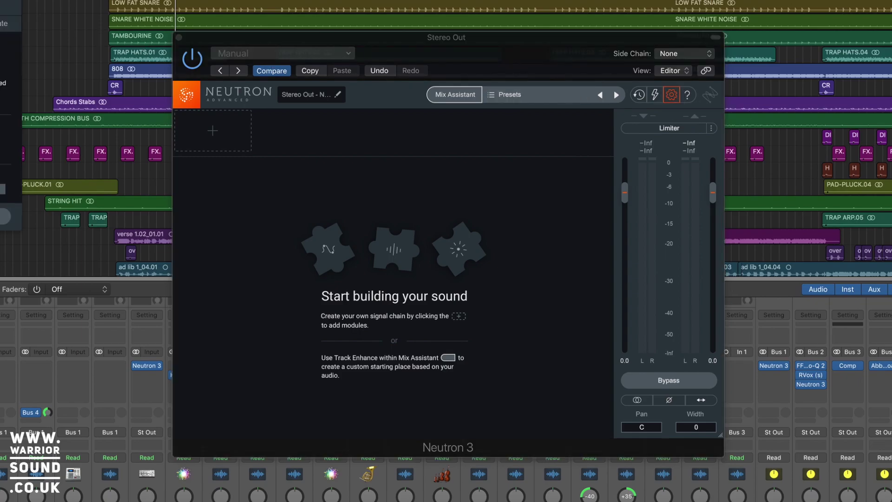
left_click_drag(1, 1, 88, 55)
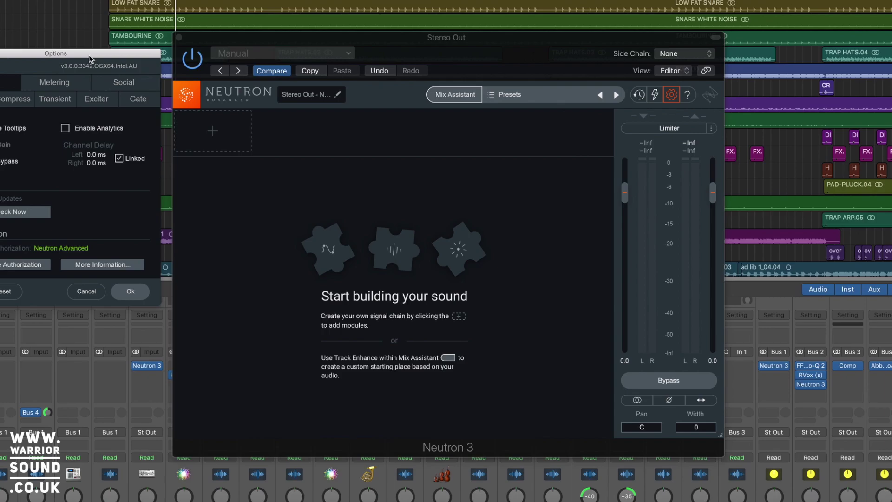
left_click(83, 82)
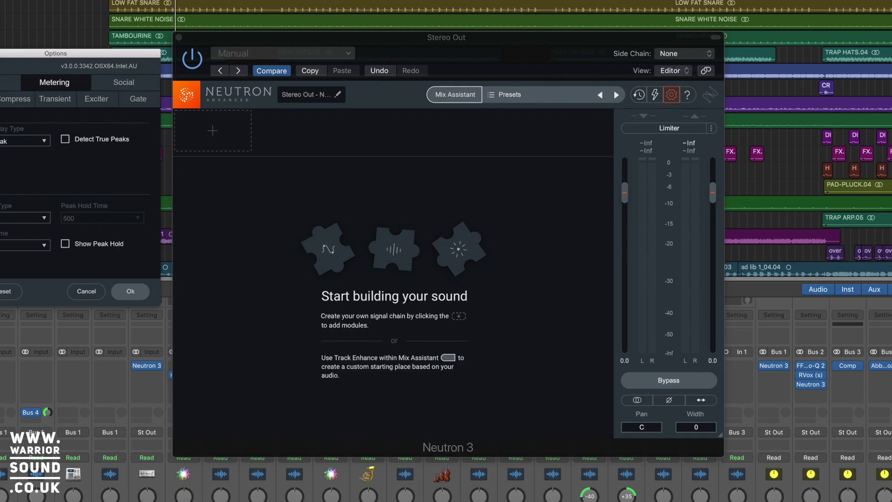
key("Return")
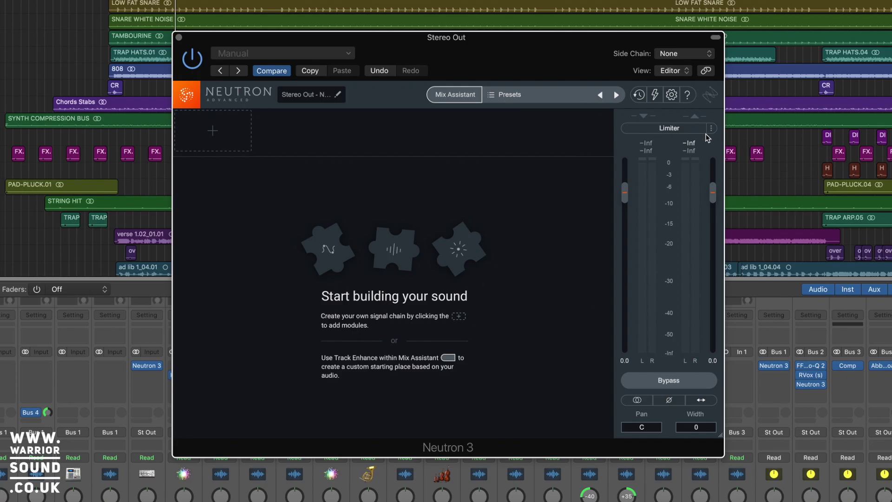
- Enable the output limiter with a -0.3 dB ceiling, confirming Thick style and Hard mode
left_click(667, 129)
mouse_move(690, 163)
left_mouse_down()
mouse_move(693, 231)
mouse_move(692, 168)
mouse_move(665, 145)
mouse_move(676, 216)
mouse_move(691, 197)
mouse_move(690, 164)
left_mouse_up()
left_click(712, 129)
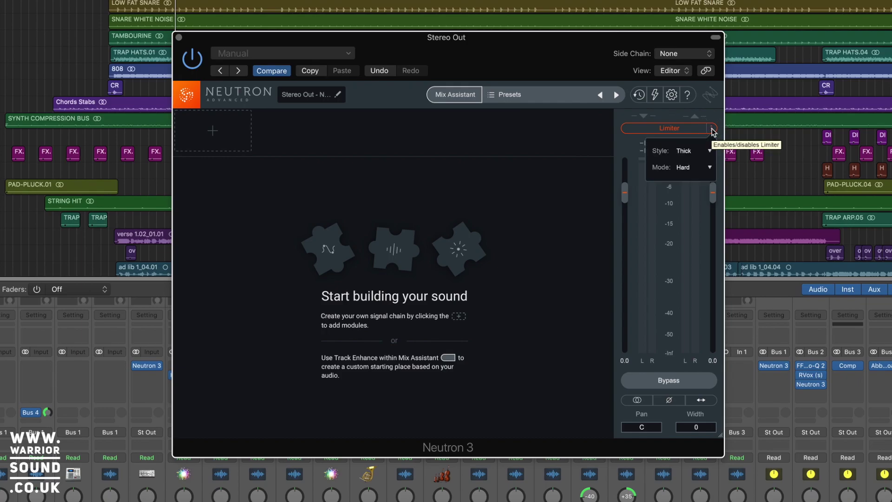
left_click(708, 153)
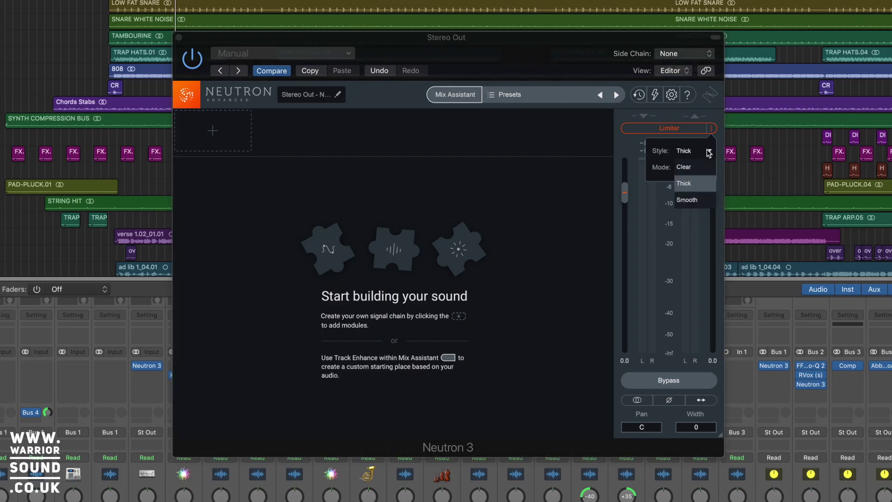
left_click(709, 153)
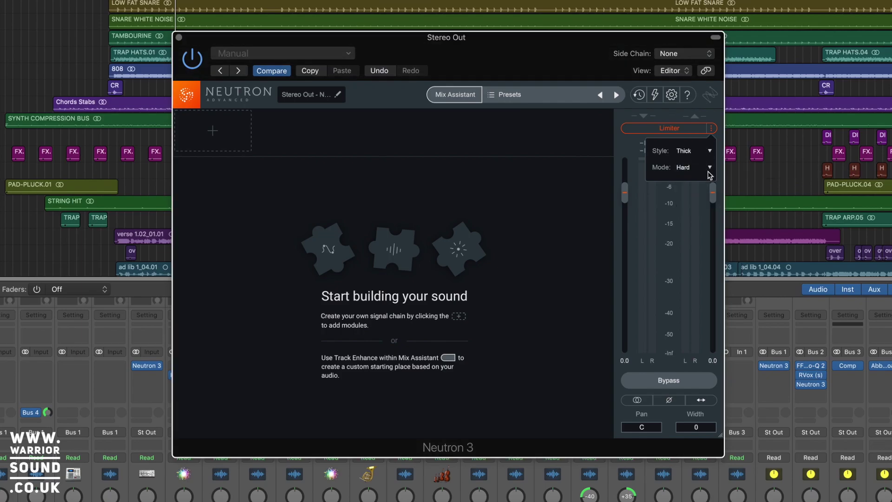
left_click(709, 169)
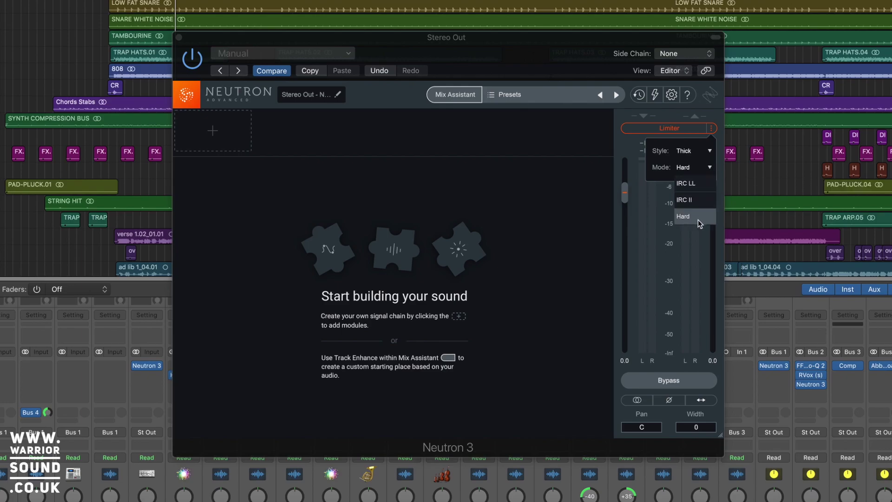
left_click(654, 202)
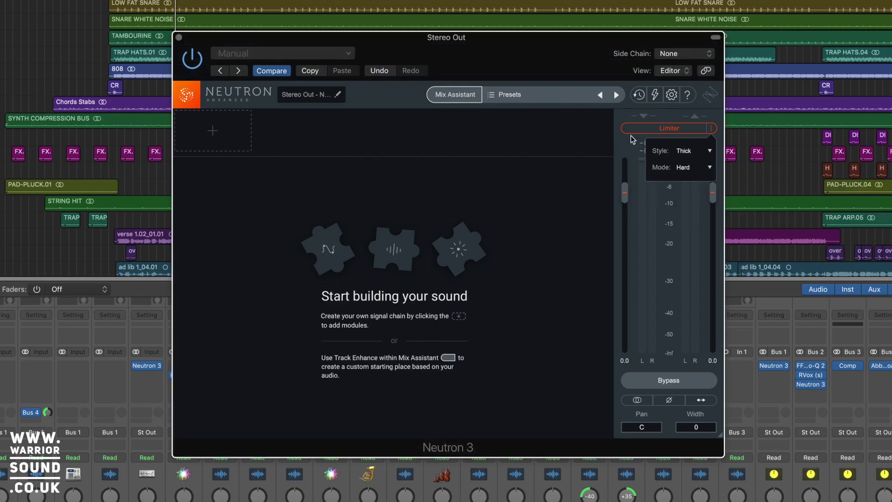
left_click(712, 129)
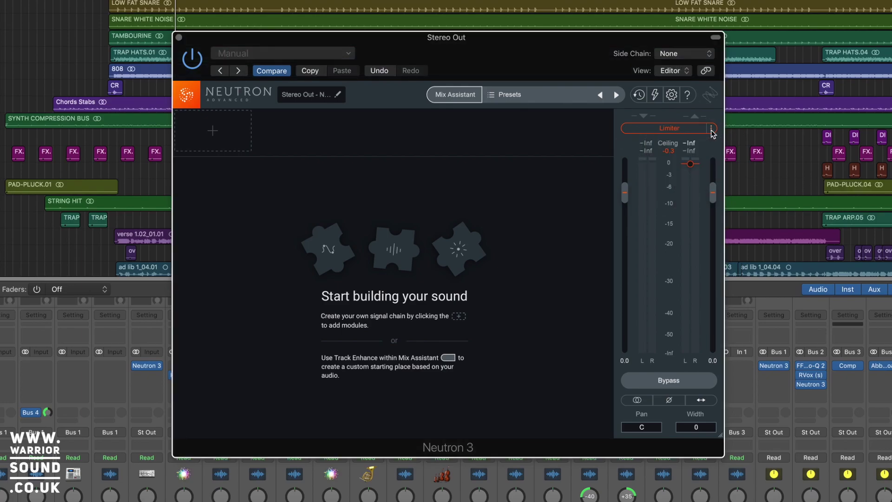
left_click(711, 129)
- Push input gain to 10 dB, reset it to 0 dB, and switch the limiter off
left_click_drag(630, 201, 622, 302)
left_click(622, 301, "alt")
left_click(670, 131)
- Audition bypass and mono on and off, then swap the left and right channels
left_click(673, 380)
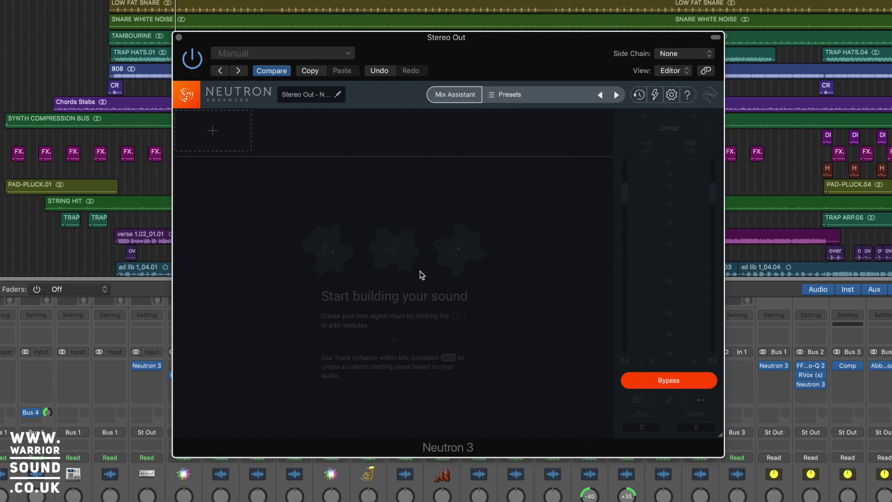
left_click(661, 379)
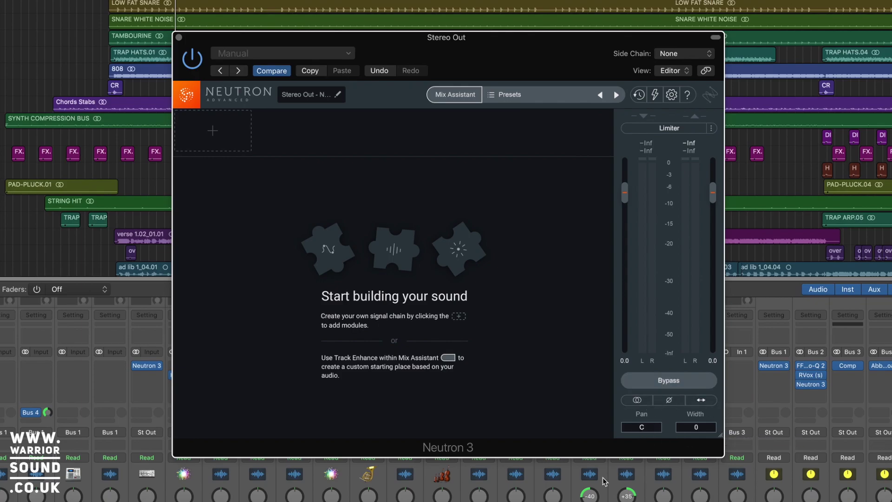
left_click(635, 402)
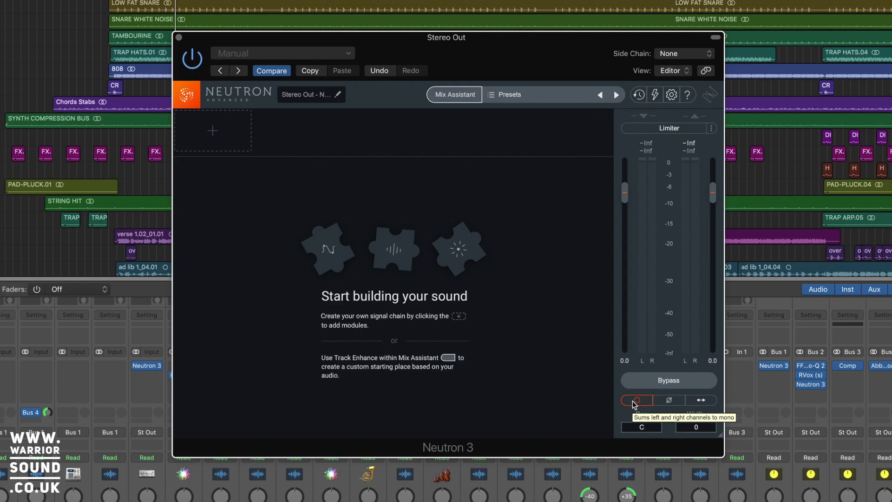
left_click(634, 401)
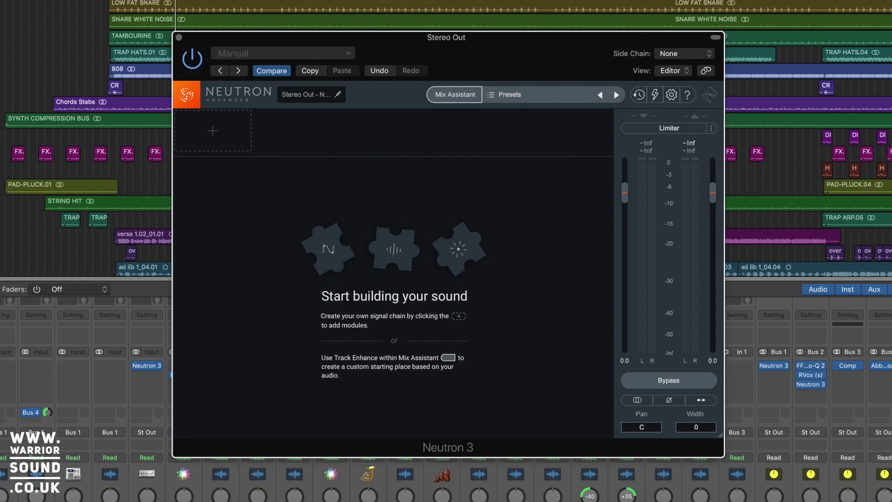
left_click(669, 400)
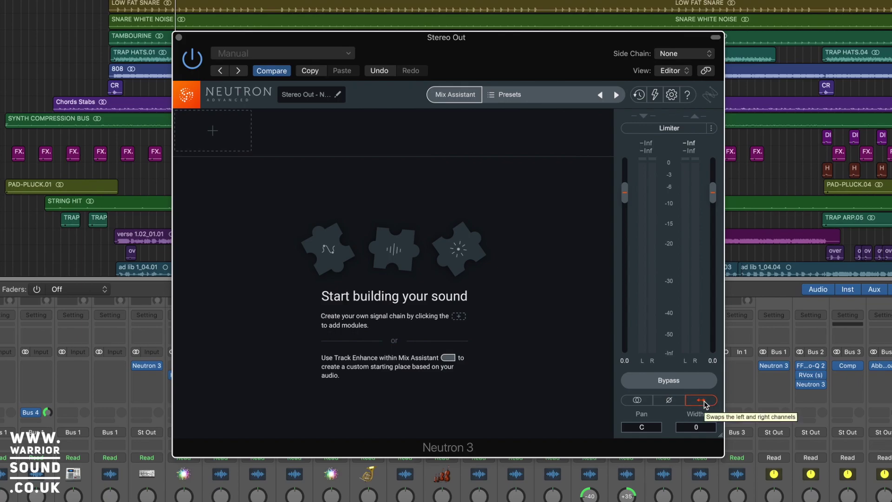
left_click_drag(643, 426, 644, 500)
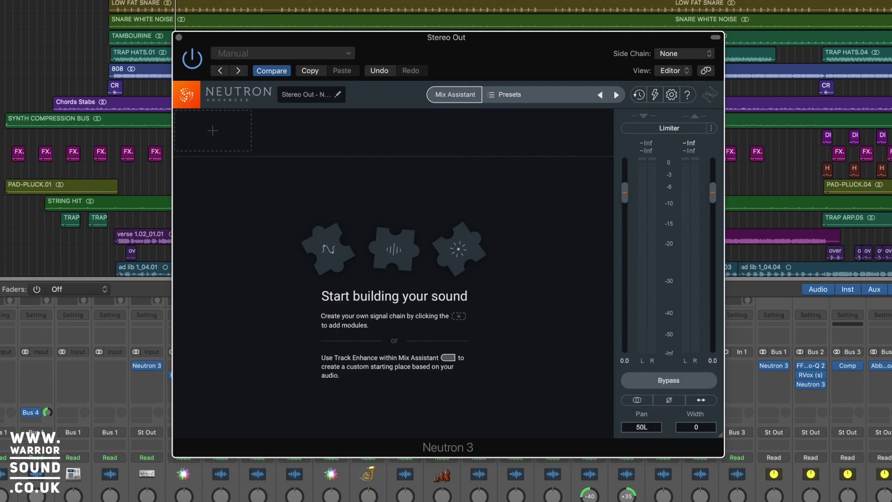
left_click(641, 428, "alt")
left_click_drag(700, 427, 705, 281)
left_click(701, 427, "alt")
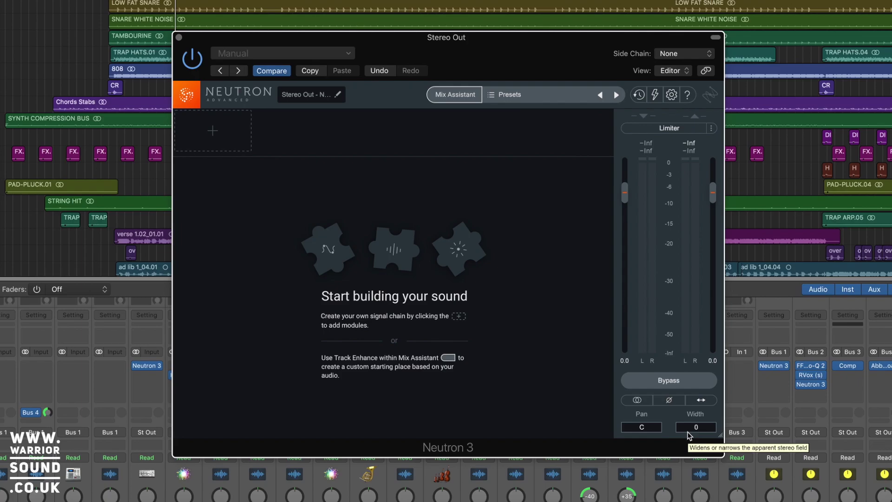
key("space")
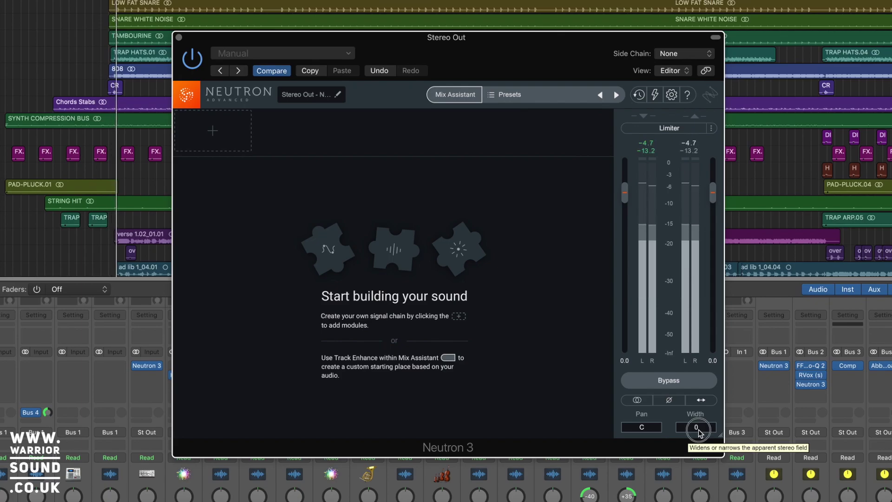
left_click_drag(699, 429, 701, 495)
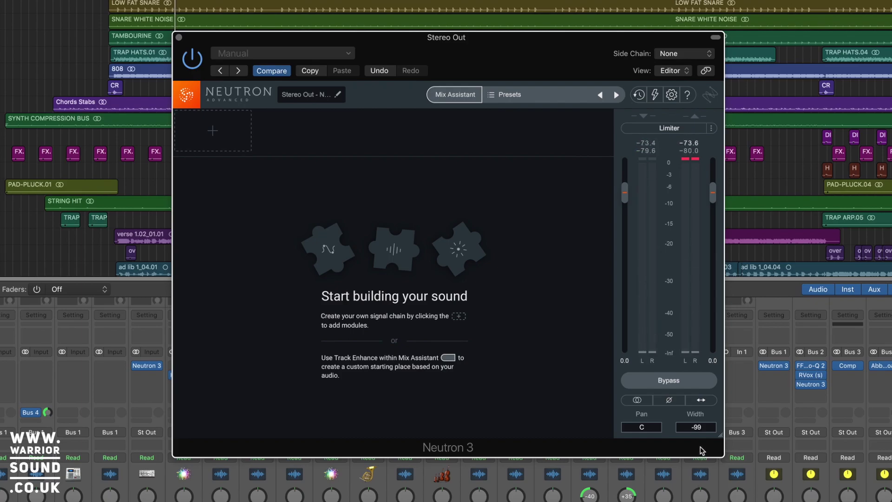
left_click(686, 160)
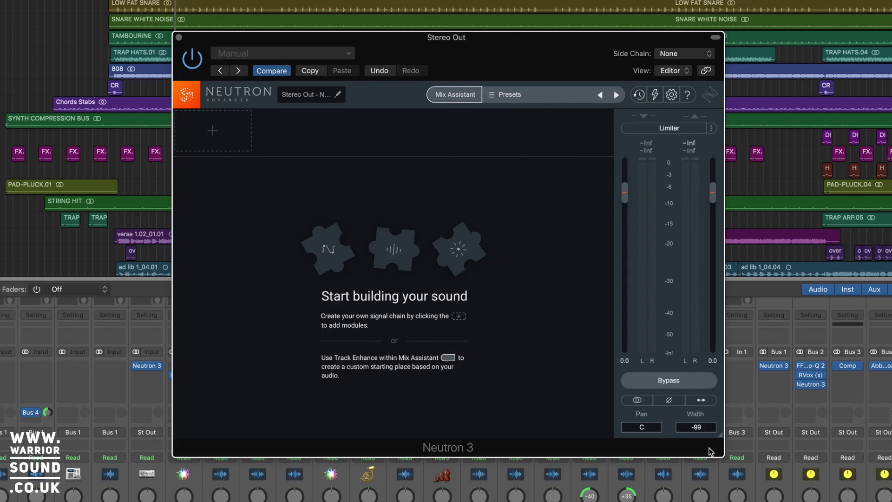
left_click_drag(696, 426, 692, 453)
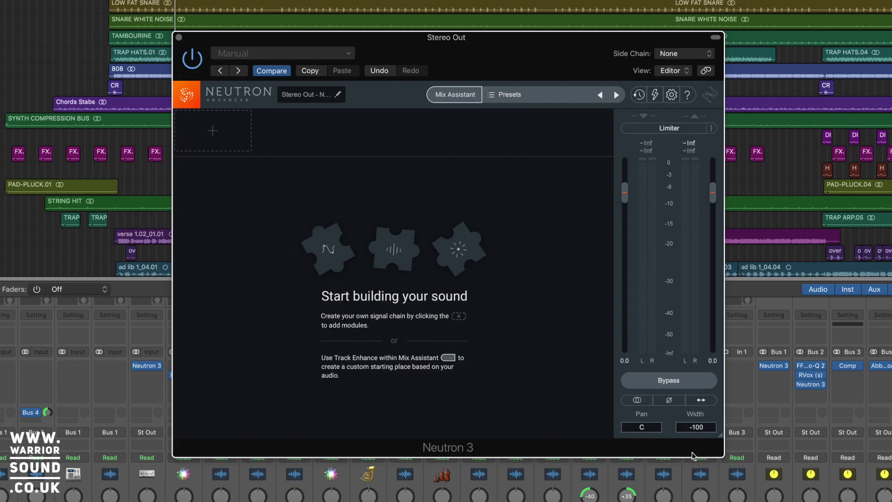
left_click(696, 426, "alt")
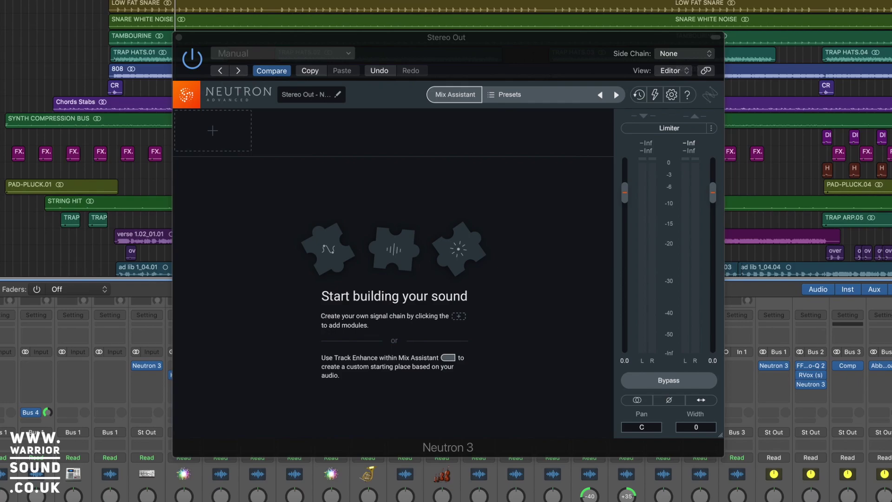
- Enlarge the plugin window to fill the screen, move it up and left, then shrink it back
left_click(722, 439)
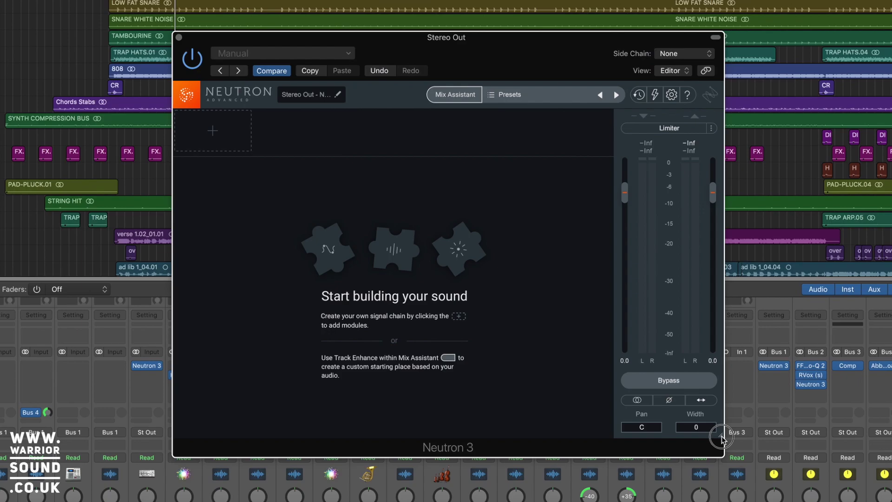
left_click_drag(722, 439, 891, 501)
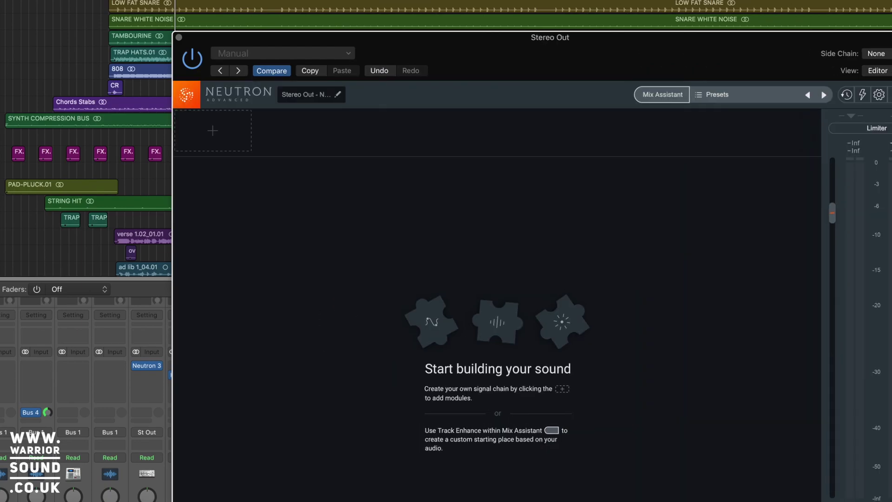
left_click_drag(701, 71, 592, 0)
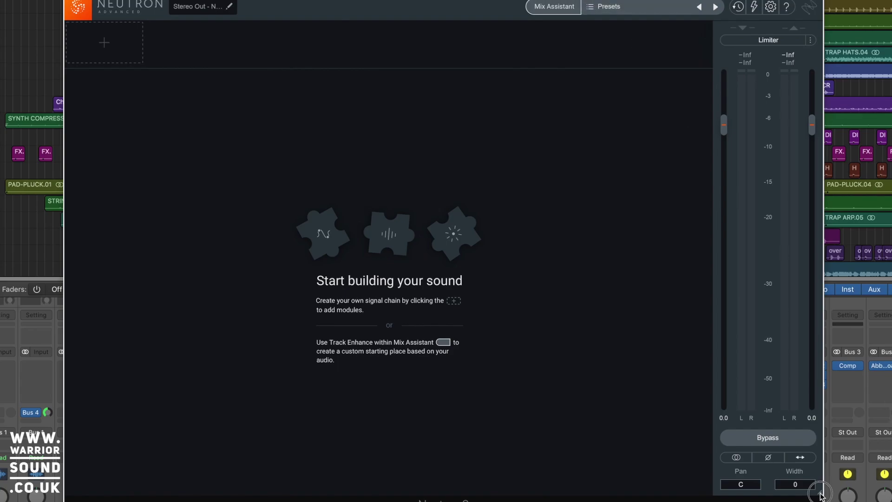
left_click_drag(820, 494, 526, 240)
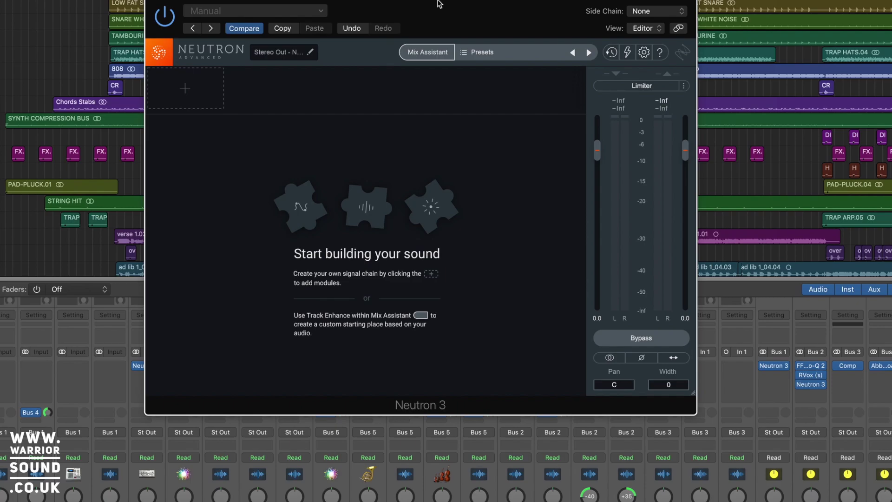
- Bring up Mix Assistant with the Balance option picked over Track Enhance
left_click(441, 53)
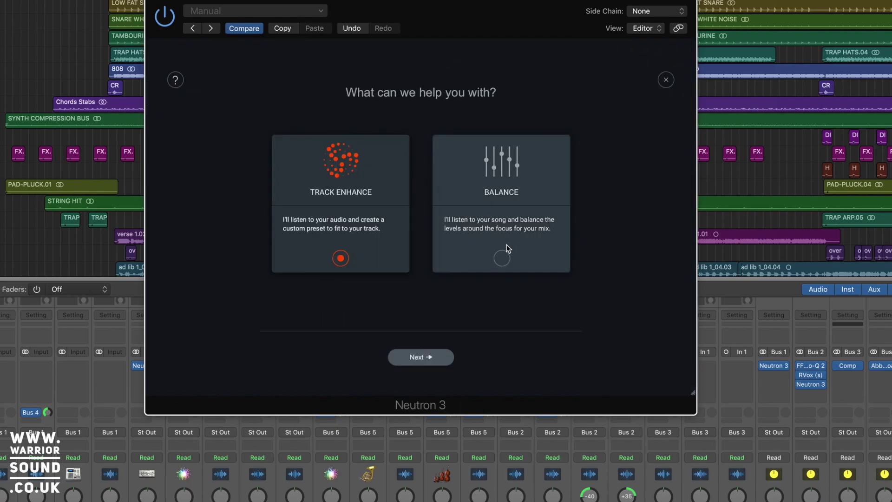
left_click(502, 256)
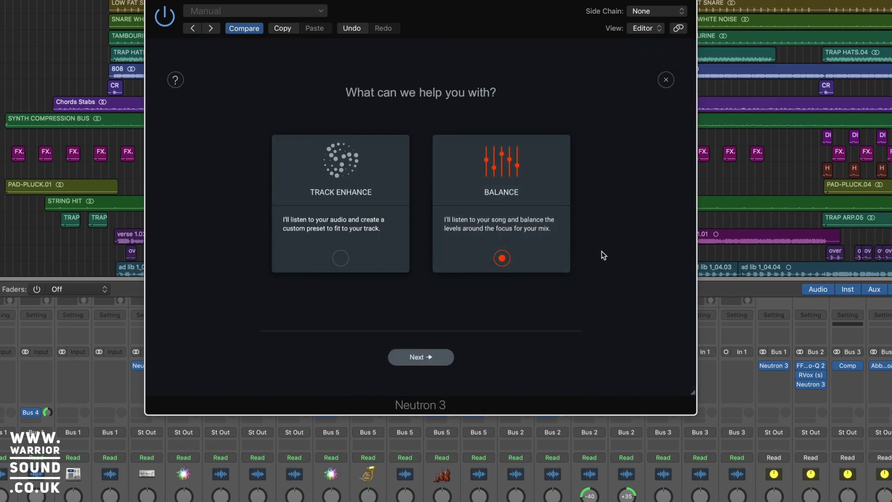